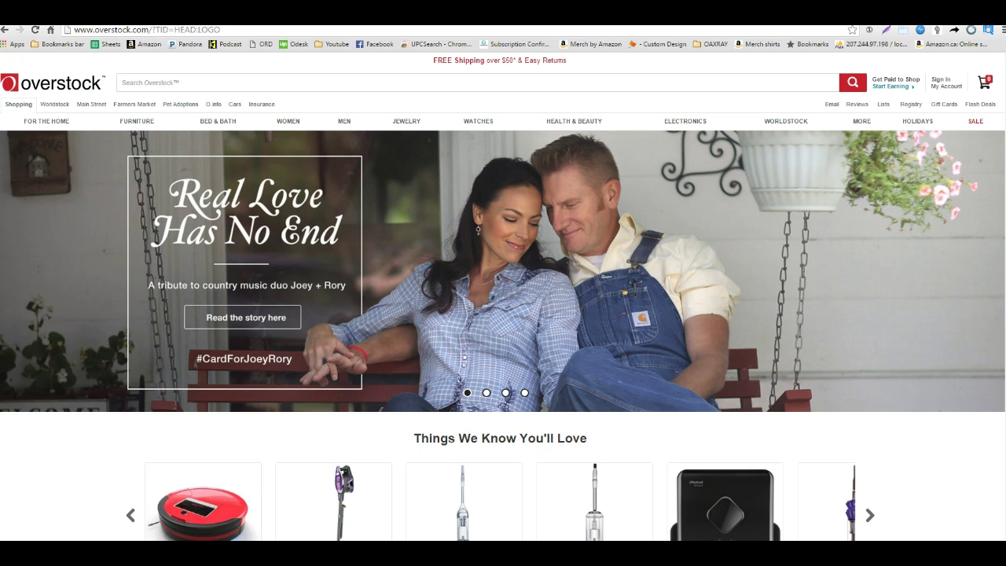
# Step: Bring up For The Home's Housewares subcategories, including Vacuums & Floor Care
pyautogui.moveTo(52, 124)
pyautogui.moveTo(25, 191)
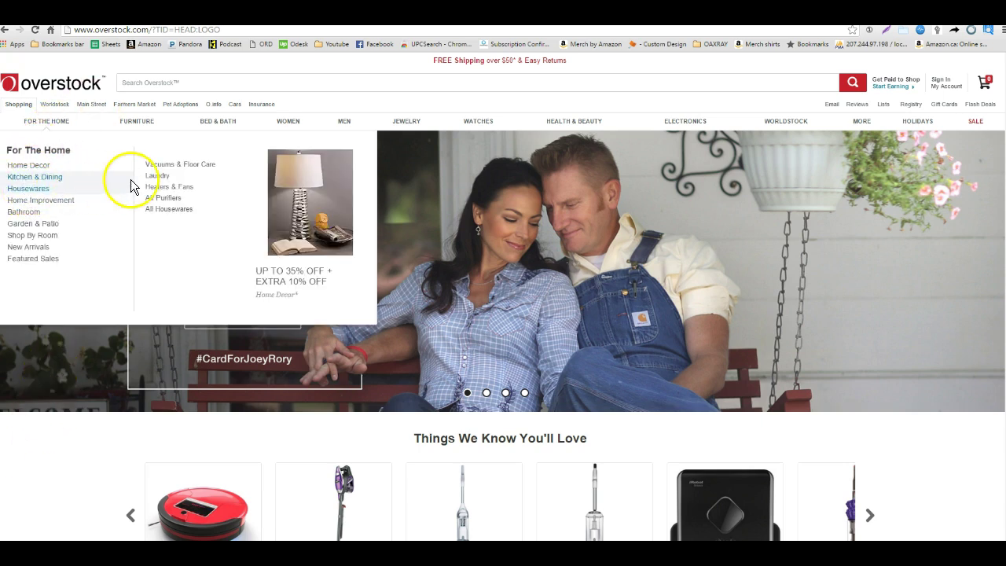
pyautogui.click(157, 164)
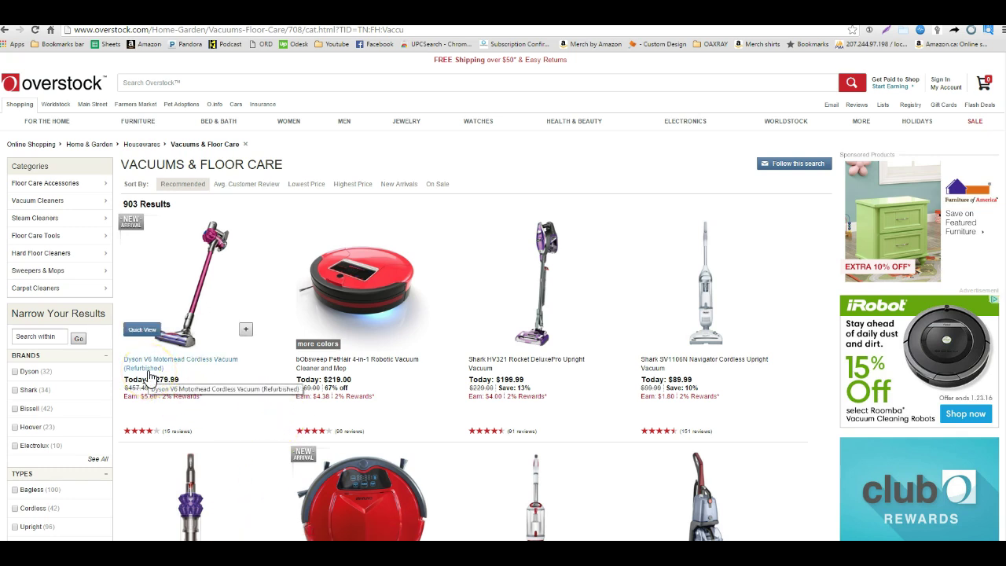
pyautogui.click(155, 371)
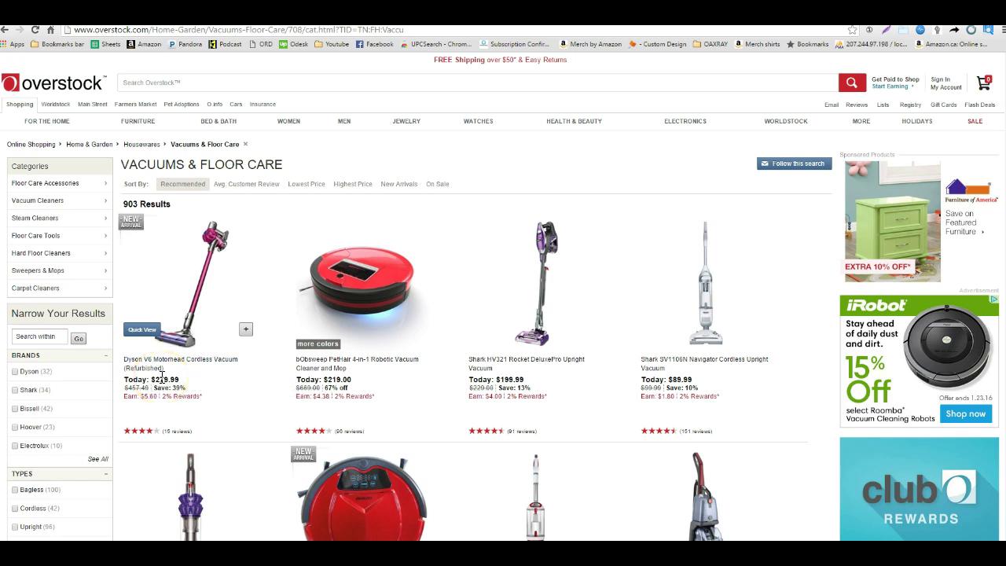
pyautogui.click(162, 376)
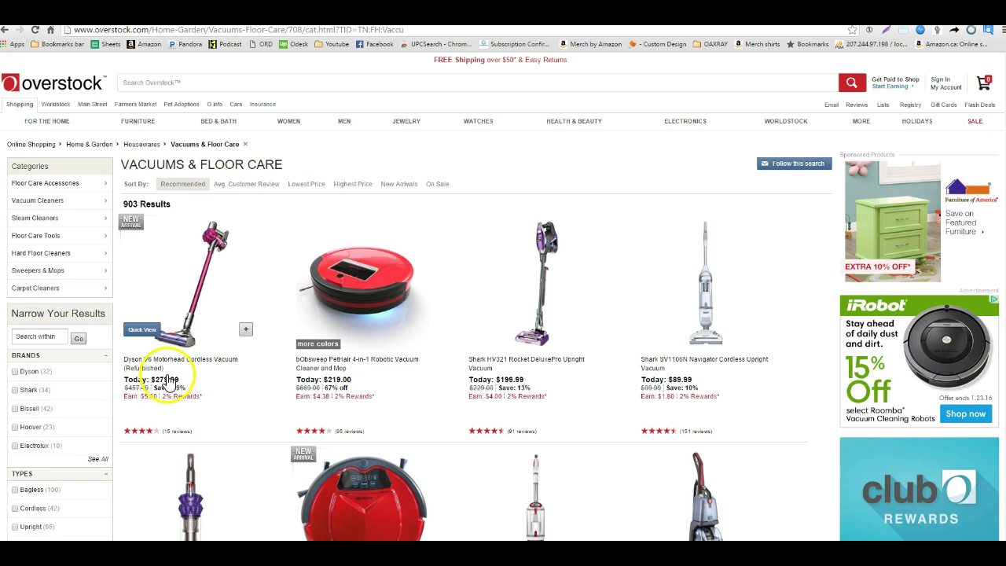
pyautogui.click(142, 382)
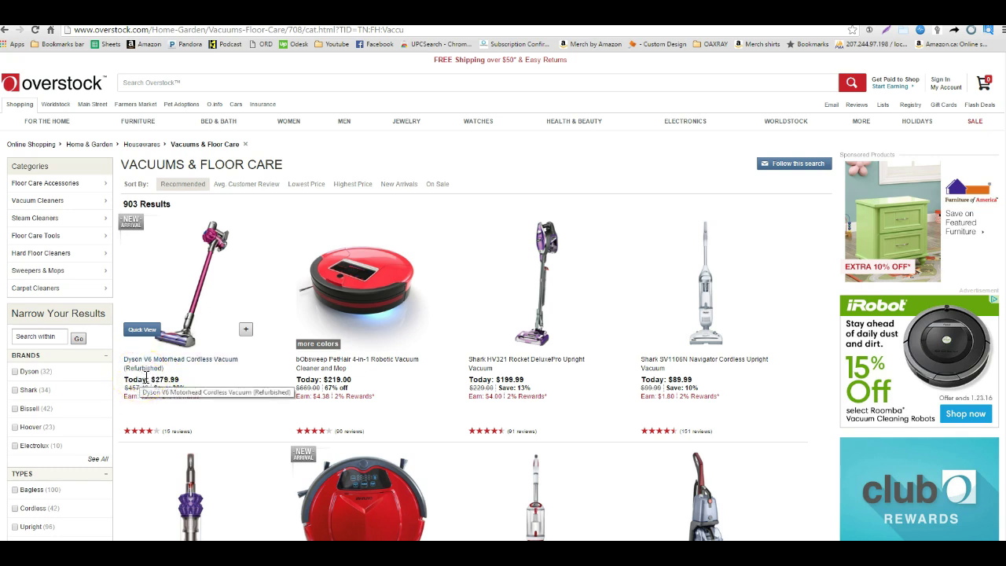
pyautogui.click(137, 373)
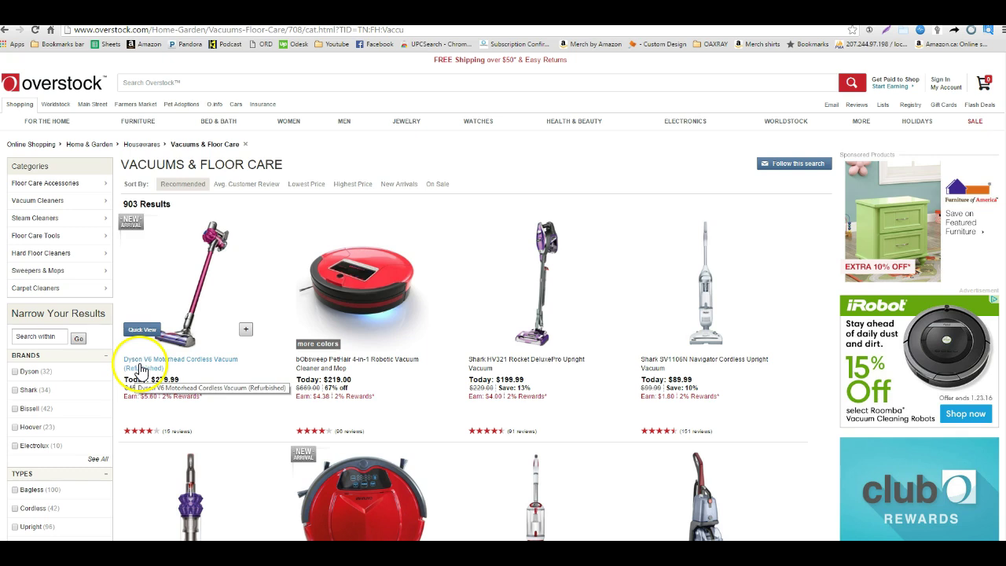
pyautogui.moveTo(213, 134)
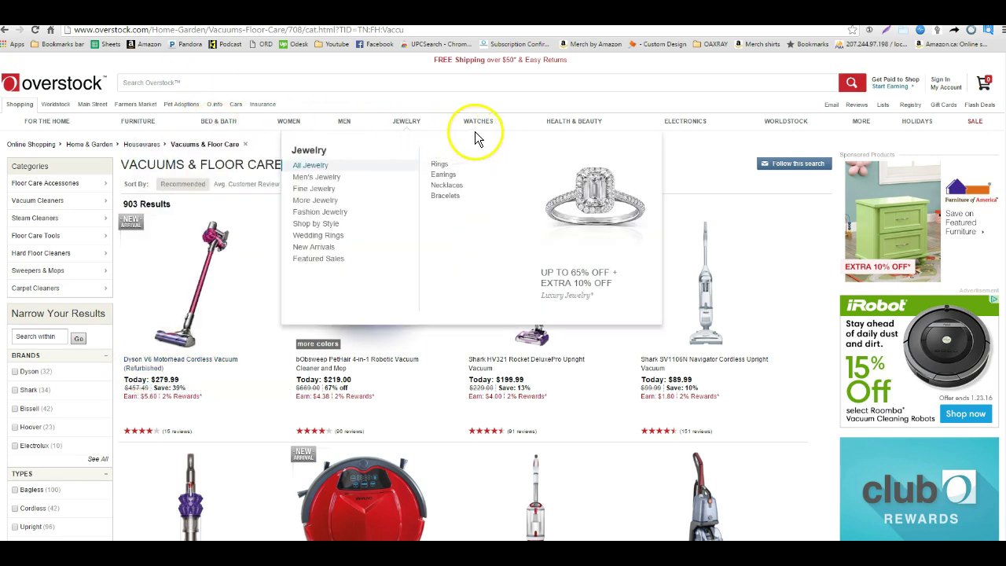
# Step: Go to Health & Beauty's Beauty Products and open Shaving & Grooming, listing 535 results
pyautogui.moveTo(595, 130)
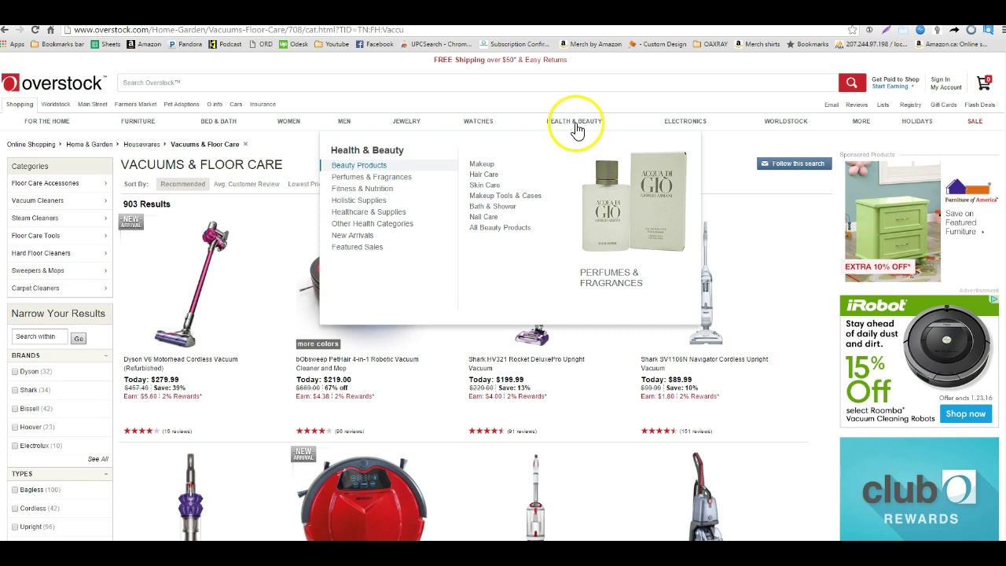
pyautogui.click(367, 169)
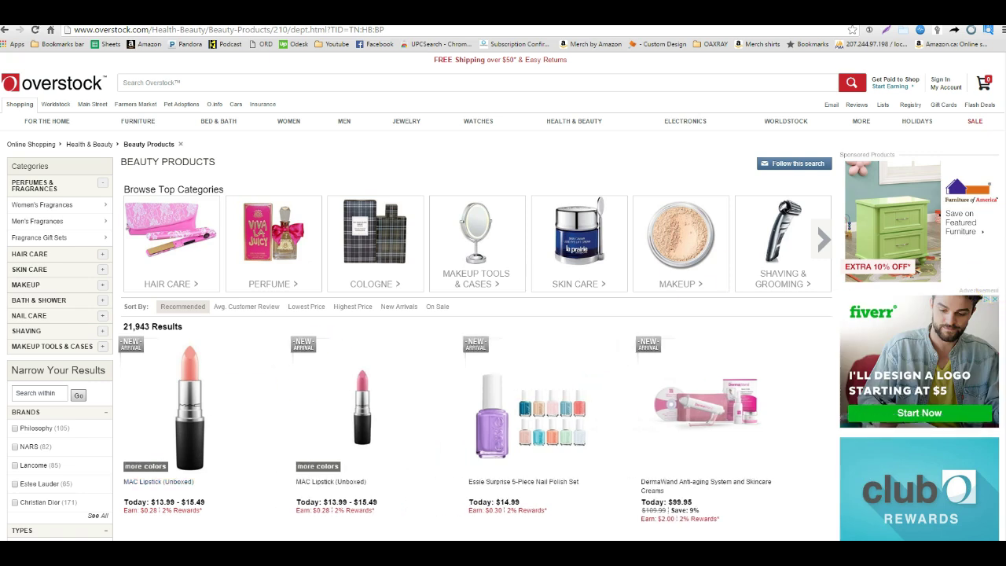
pyautogui.click(776, 219)
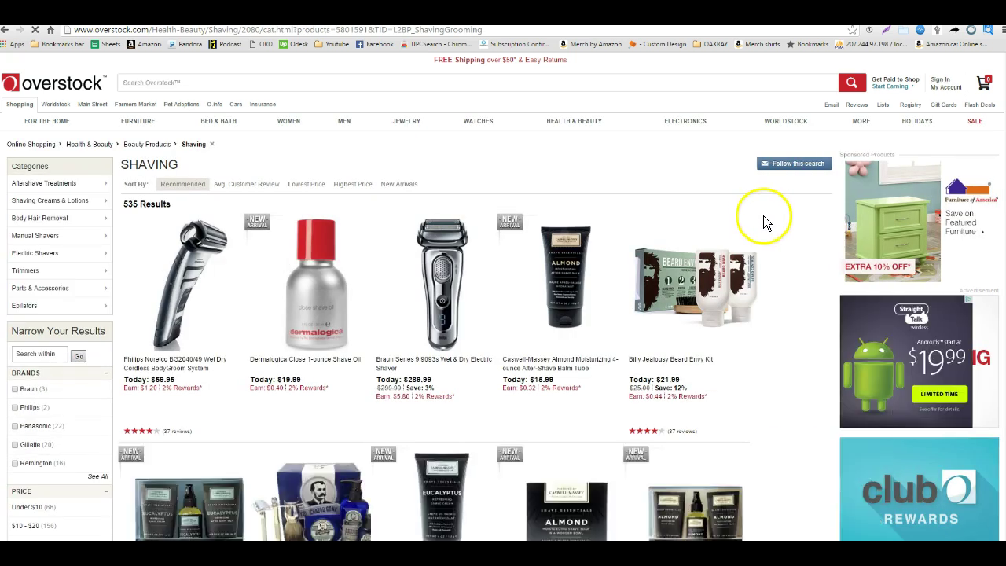
pyautogui.scroll(-15, 1002, 444)
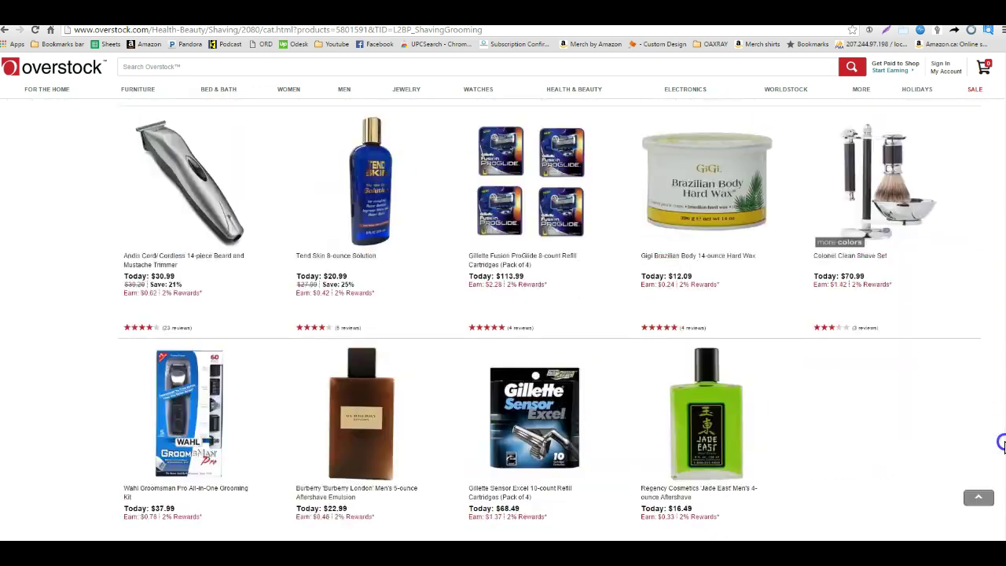
pyautogui.moveTo(1002, 444); pyautogui.dragTo(995, 527)
pyautogui.click(979, 497)
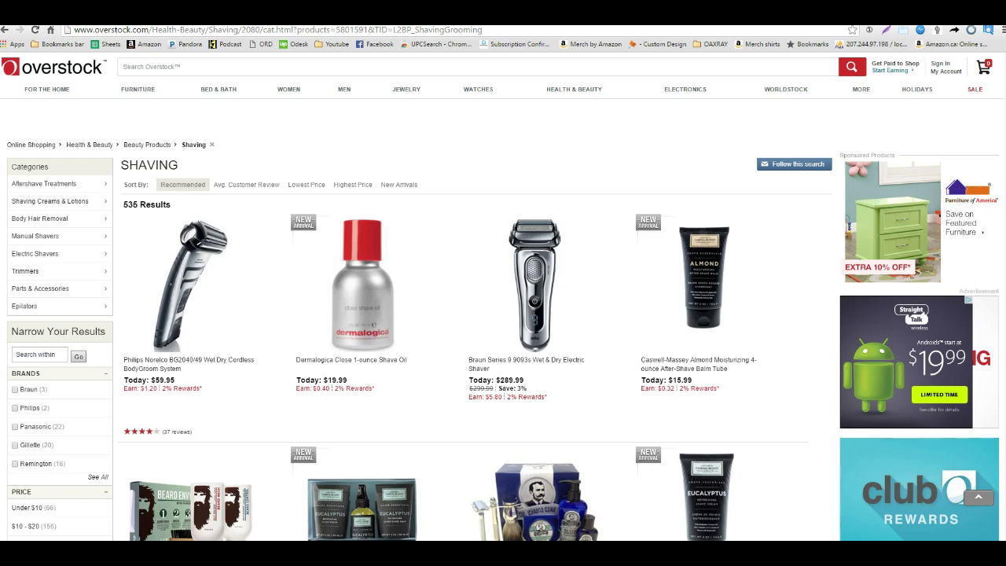
pyautogui.scroll(-15, 988, 449)
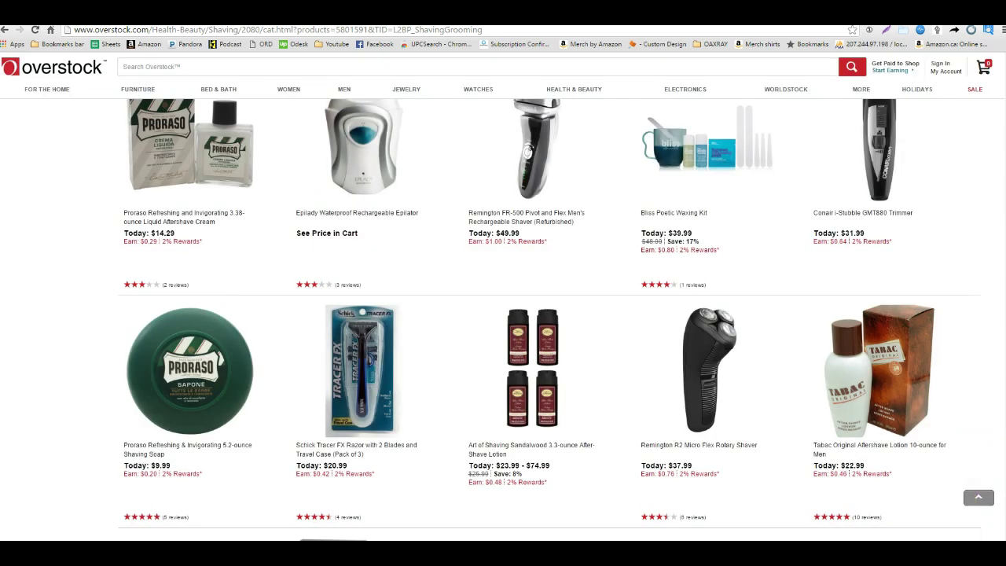
pyautogui.scroll(-15, 552, 320)
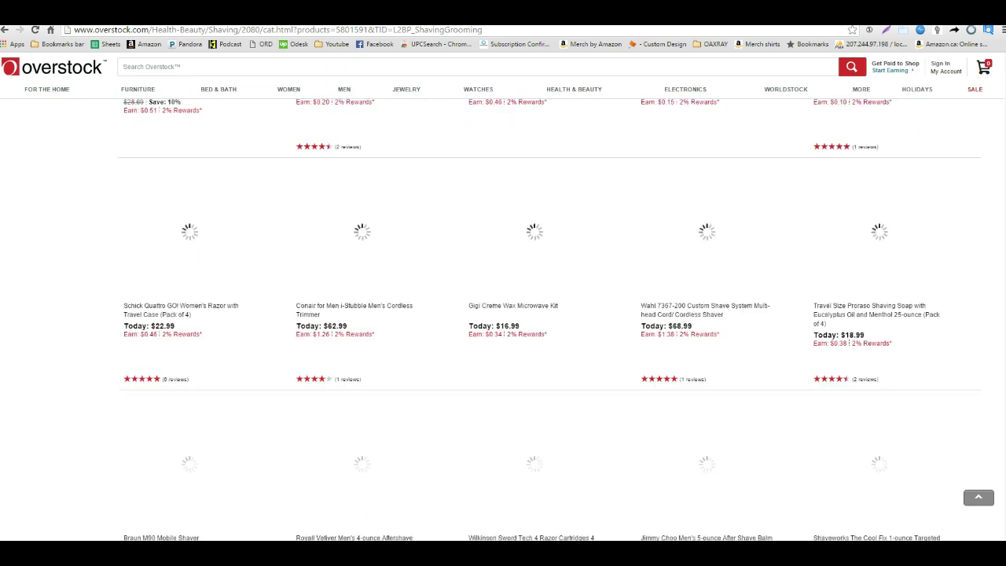
pyautogui.scroll(-6, 552, 320)
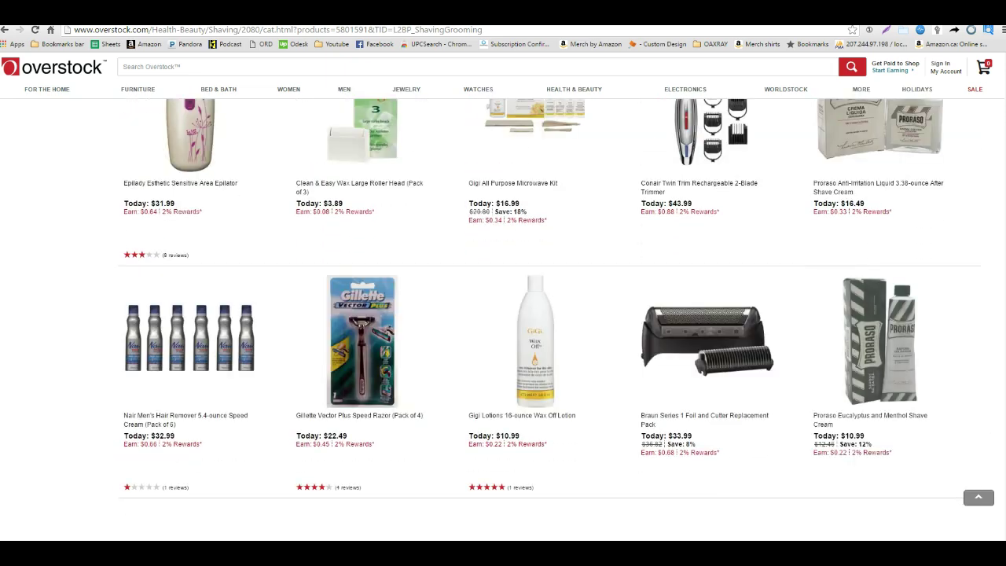
pyautogui.scroll(-8, 552, 320)
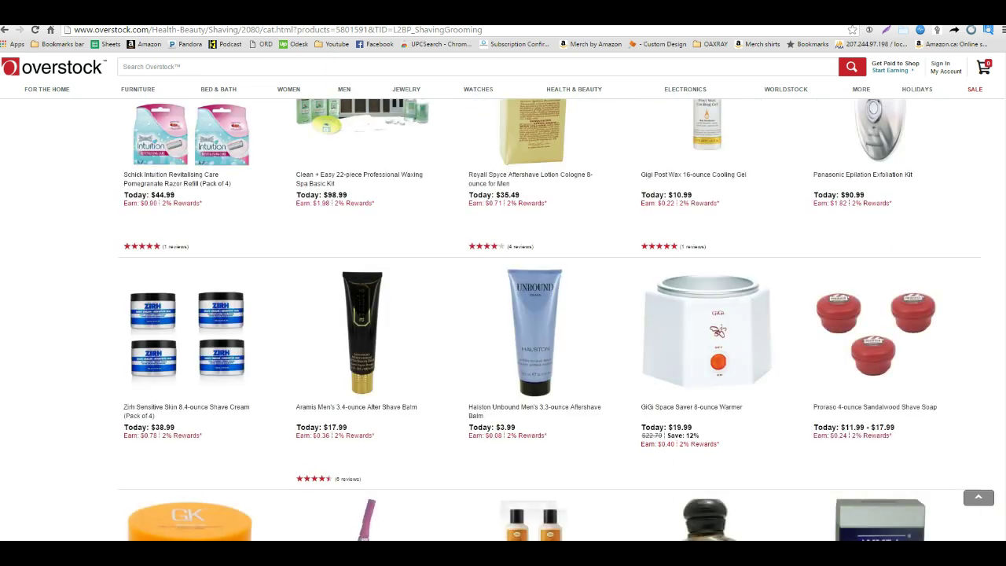
pyautogui.scroll(-12, 552, 320)
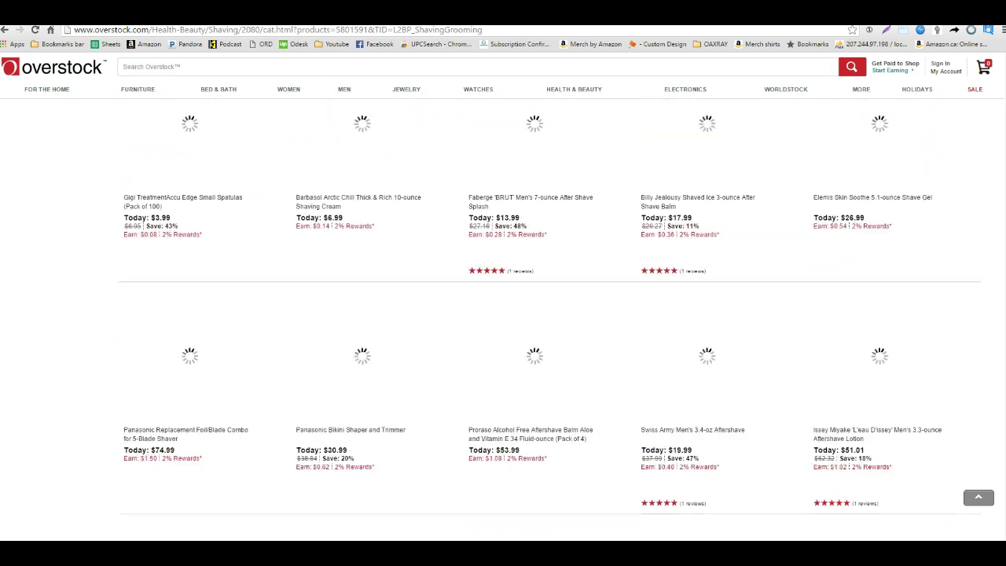
pyautogui.scroll(-12, 552, 320)
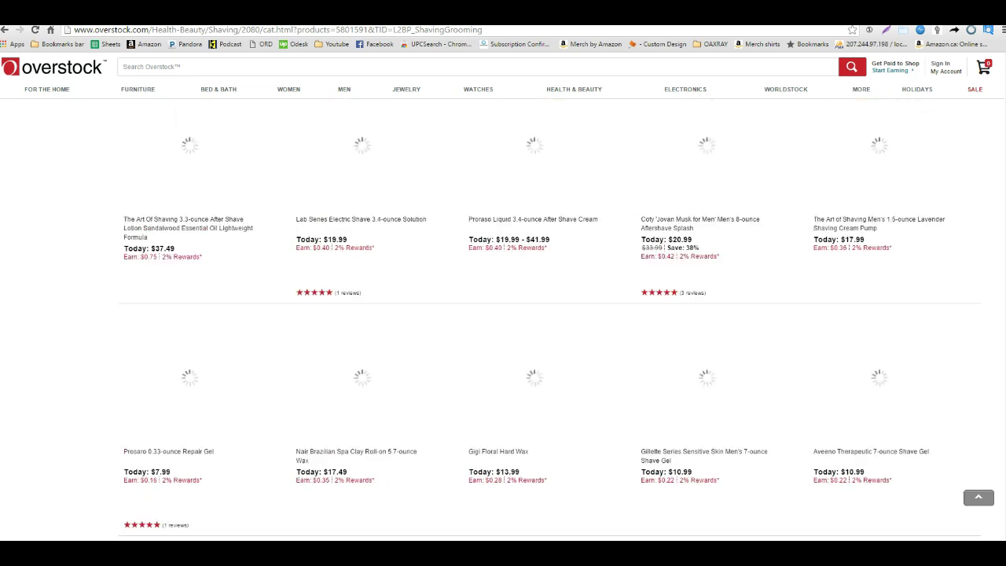
pyautogui.scroll(-12, 550, 320)
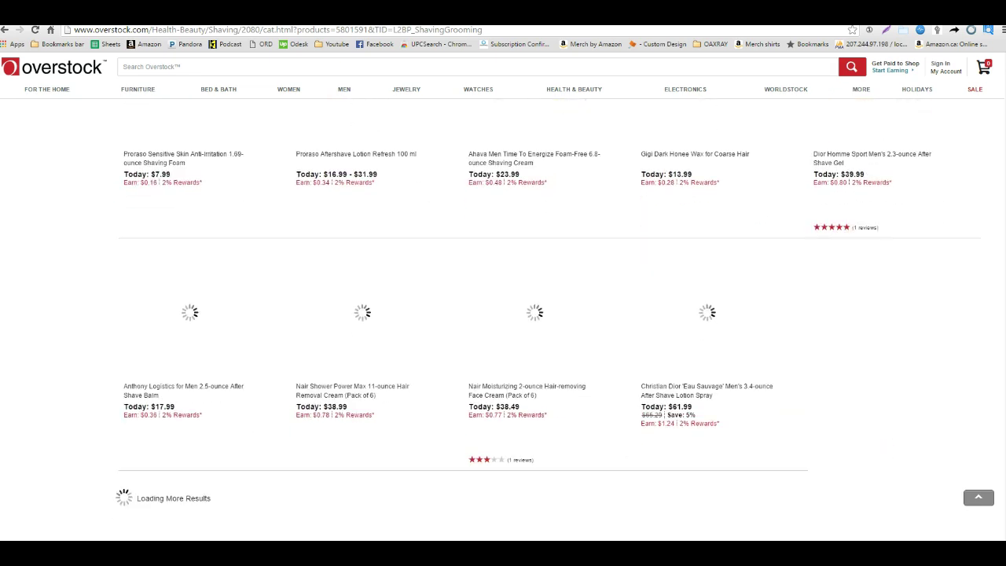
pyautogui.scroll(-12, 550, 320)
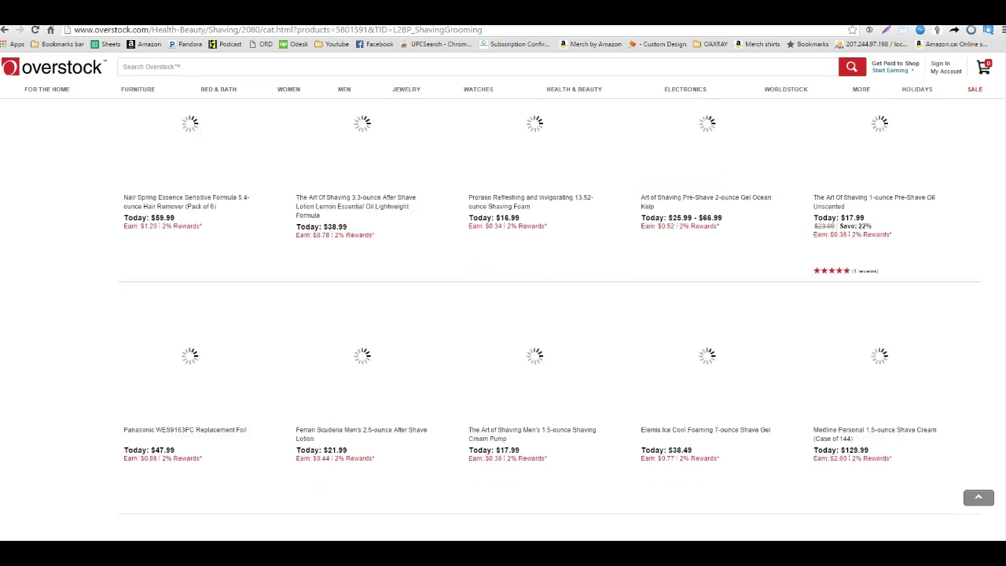
pyautogui.scroll(-12, 550, 320)
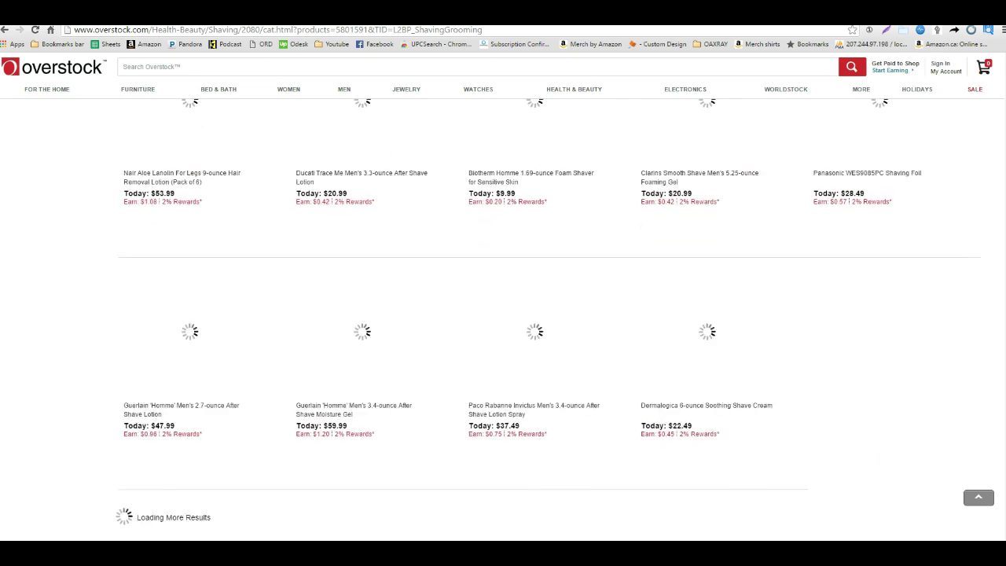
pyautogui.scroll(-10, 504, 320)
pyautogui.scroll(15, 503, 320)
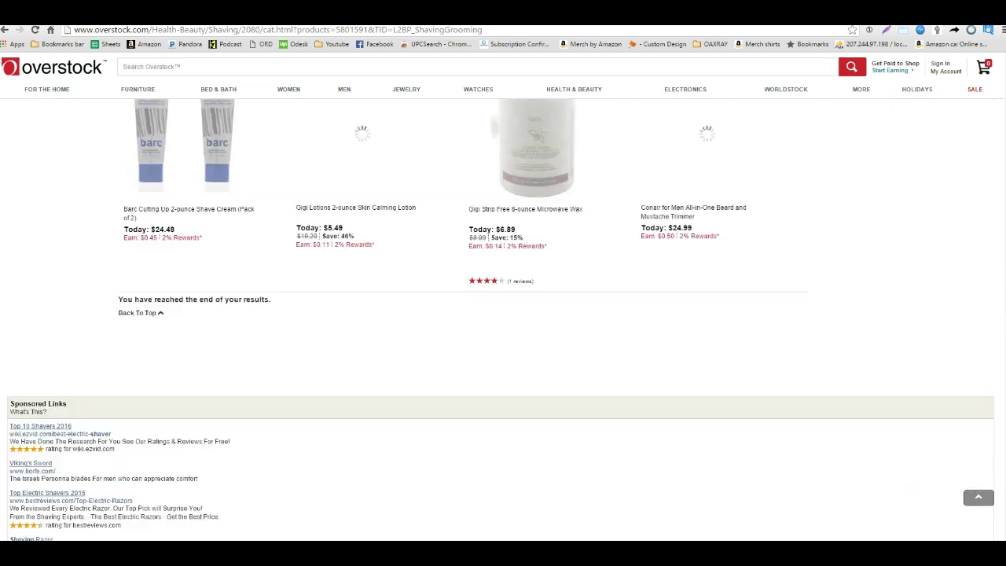
pyautogui.scroll(10, 503, 320)
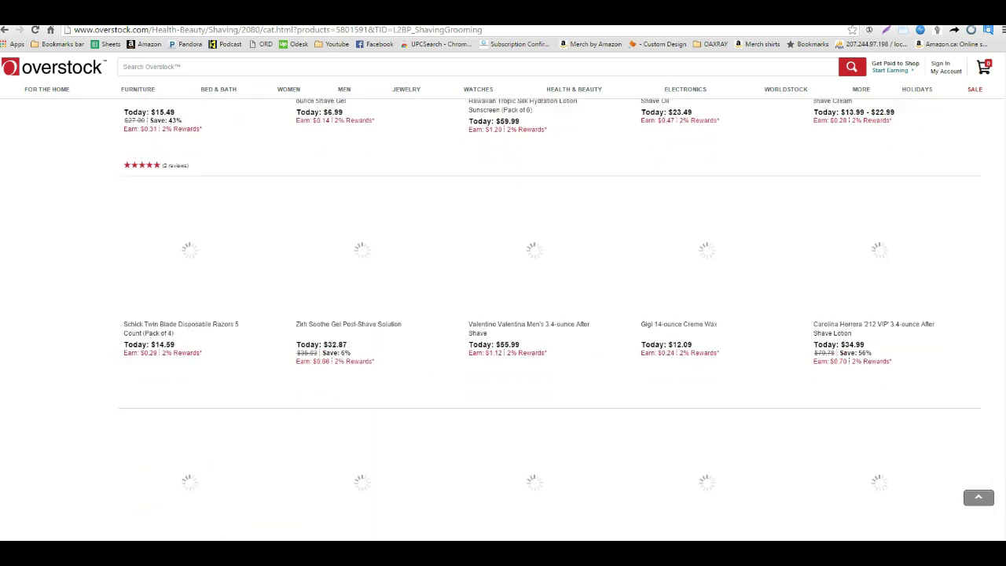
pyautogui.scroll(5, 715, 238)
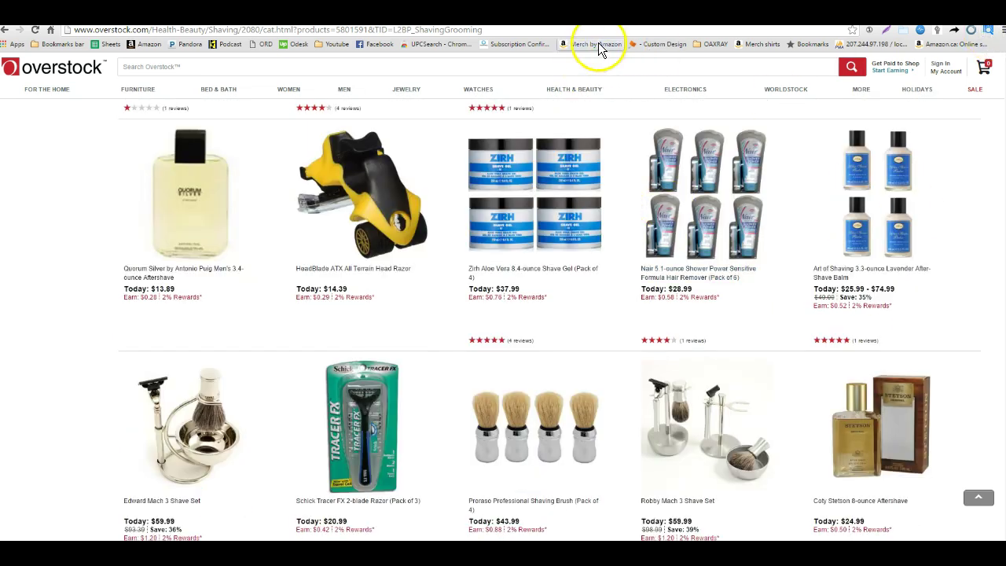
# Step: Run OAXRAY, filter to Positive ROI, and open the Caswell-Massey kit's Overstock and Amazon listings
pyautogui.click(507, 44)
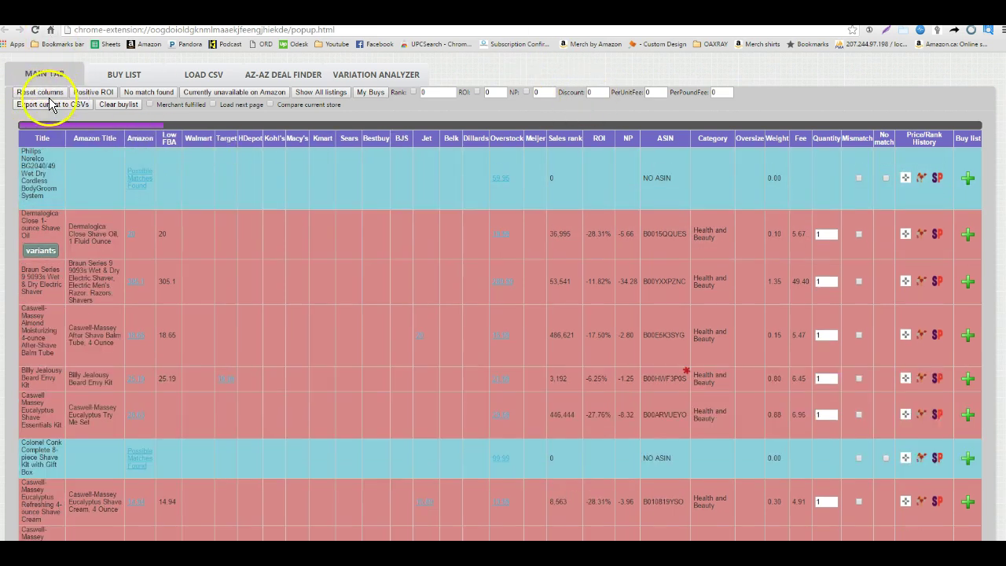
pyautogui.click(89, 94)
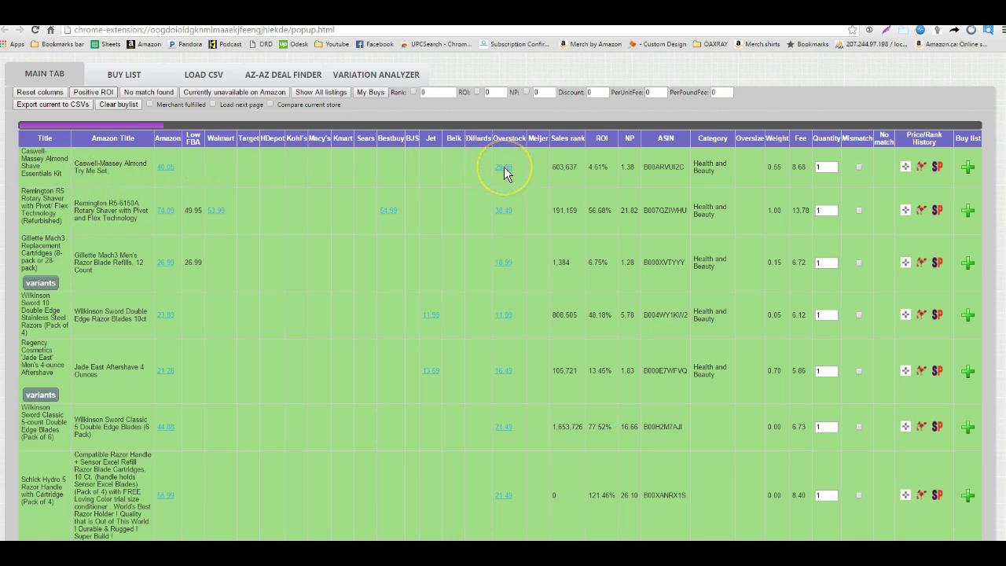
pyautogui.moveTo(507, 176)
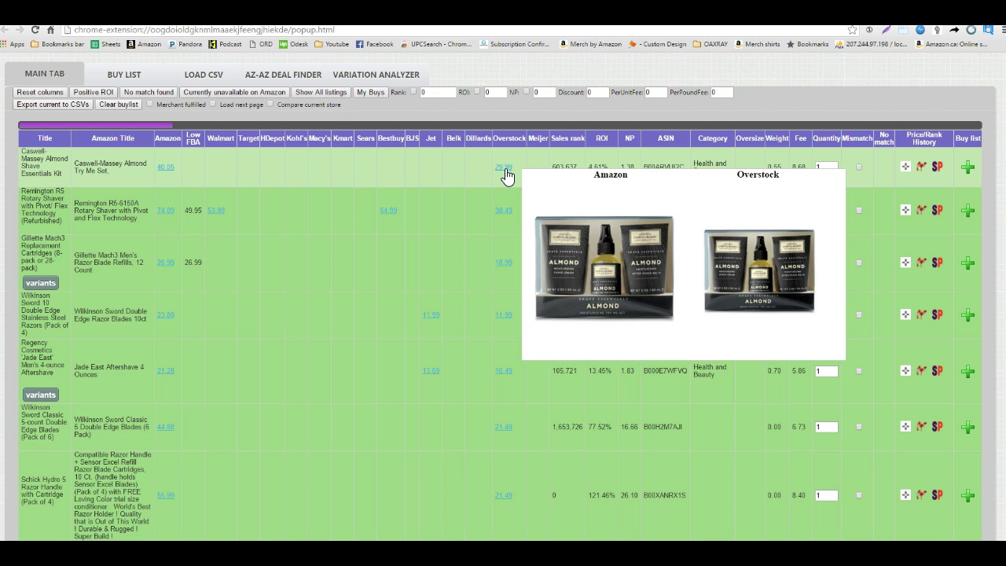
pyautogui.click(505, 168)
pyautogui.click(171, 169)
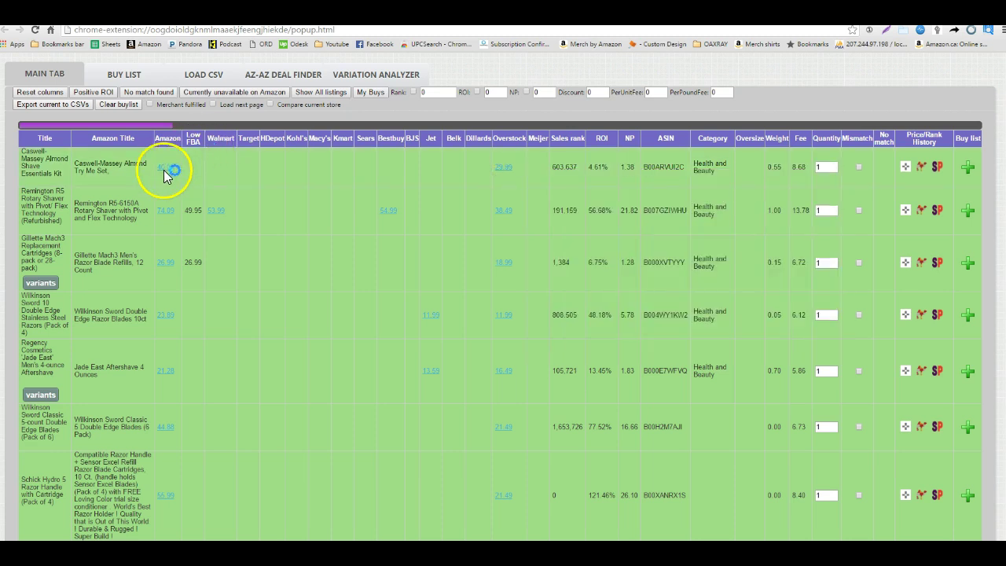
pyautogui.moveTo(166, 174)
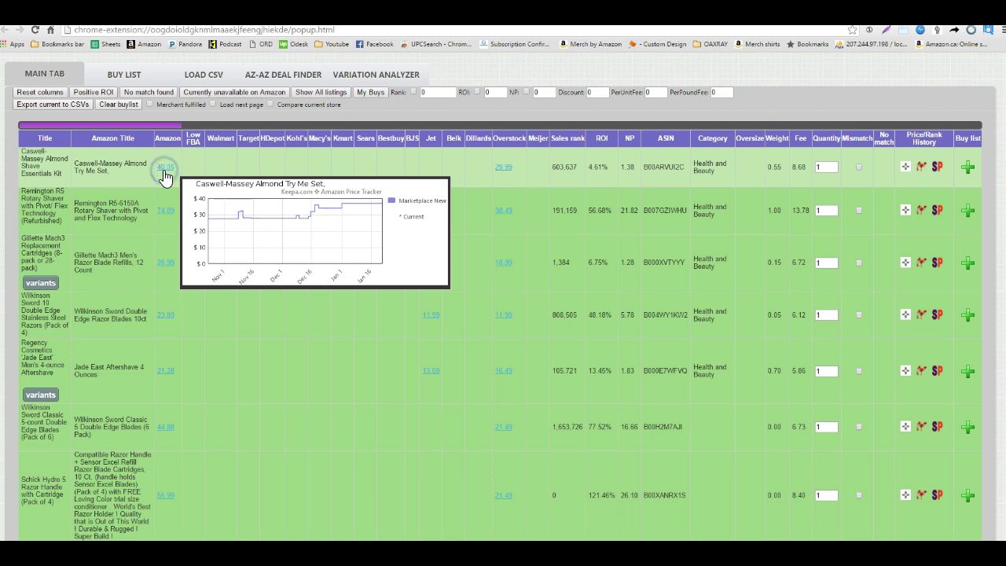
pyautogui.click(149, 135)
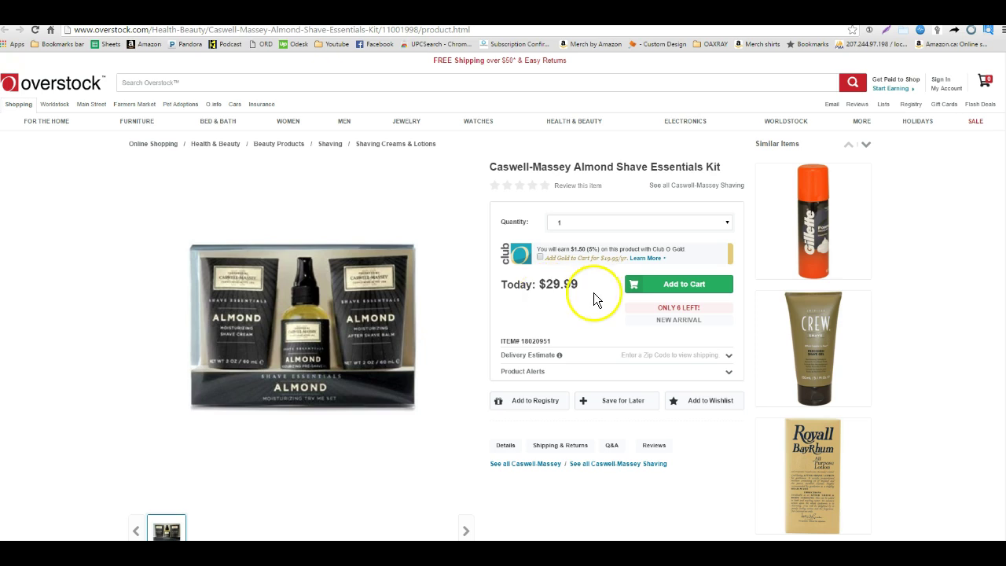
# Step: Switch to the Caswell-Massey kit's Amazon listing at $37.10 plus $2.95 shipping
pyautogui.hotkey('ctrl', 'Tab')
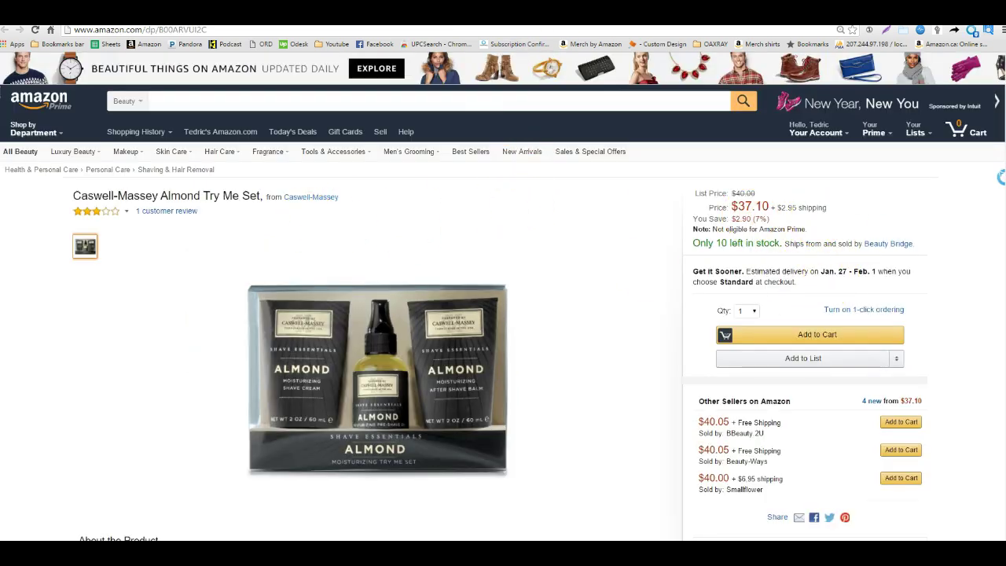
# Step: Scroll down to the Product Details and select the shipping weight value
pyautogui.scroll(-1, 503, 296)
pyautogui.scroll(1, 864, 146)
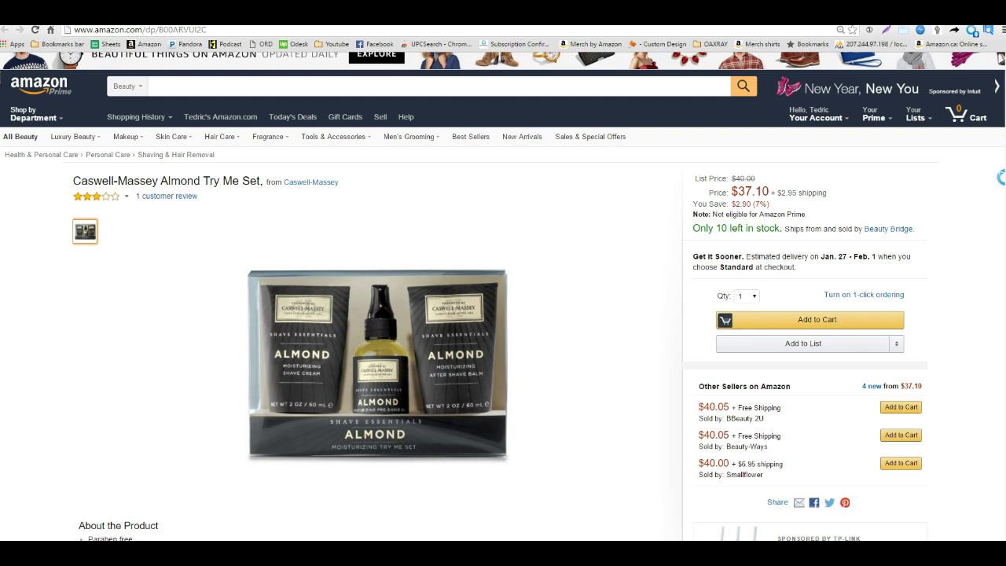
pyautogui.scroll(-4, 1001, 178)
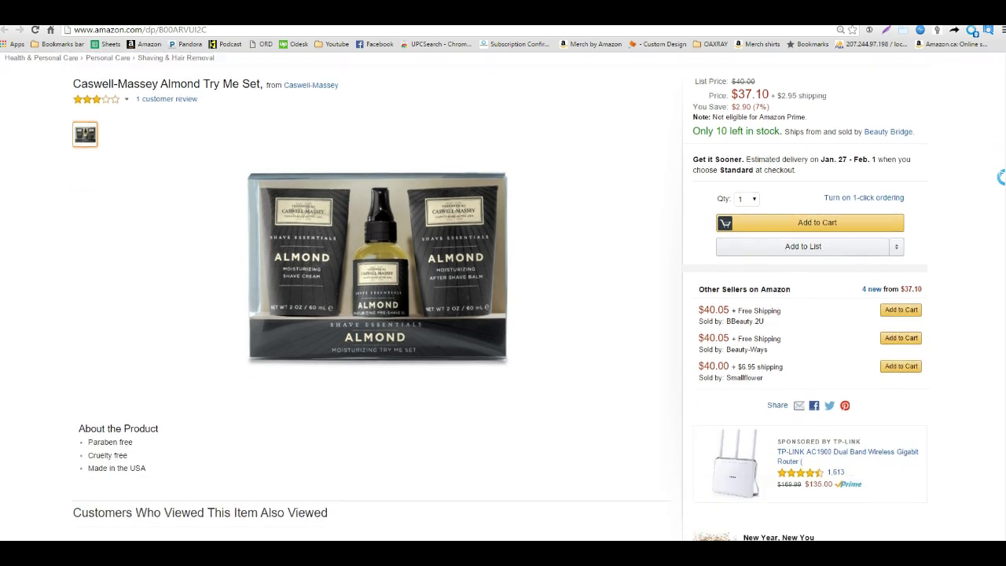
pyautogui.scroll(-2, 1003, 200)
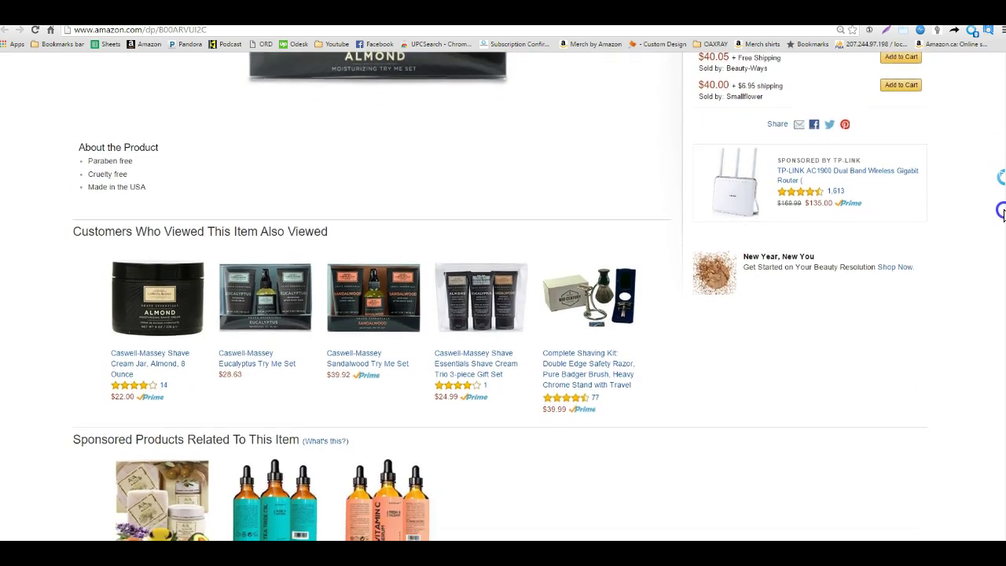
pyautogui.scroll(-7, 1003, 220)
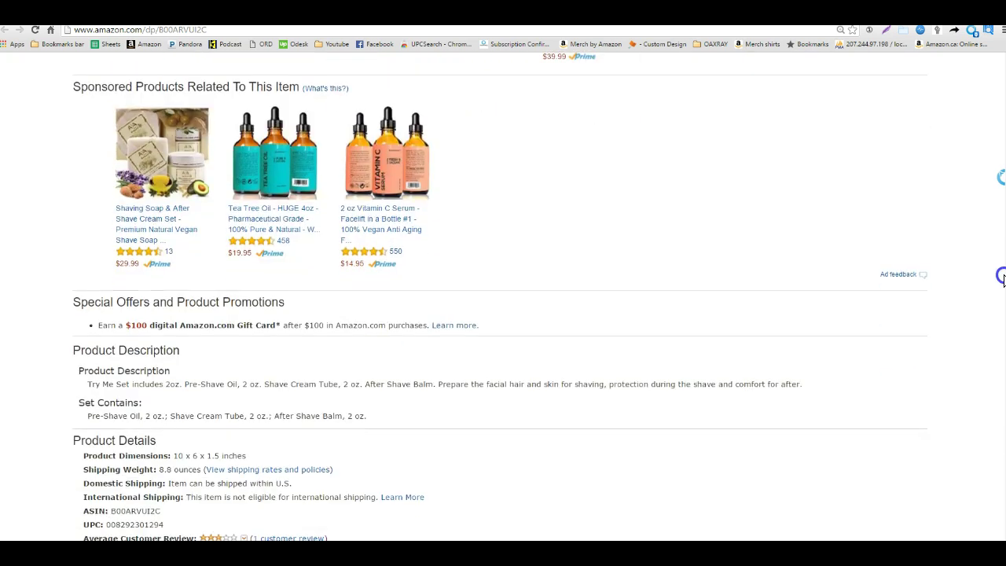
pyautogui.scroll(-1, 1002, 178)
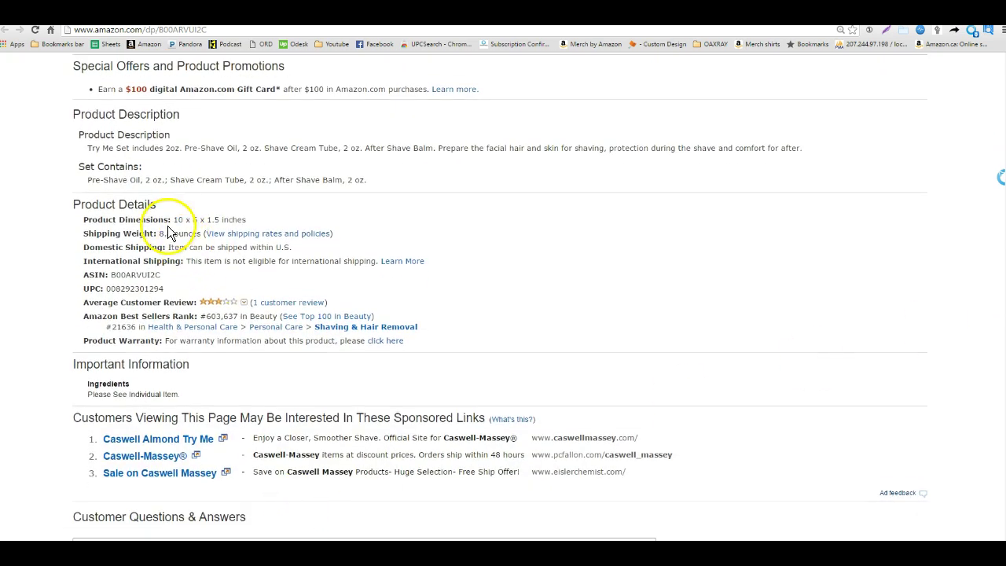
pyautogui.moveTo(160, 234); pyautogui.dragTo(201, 234)
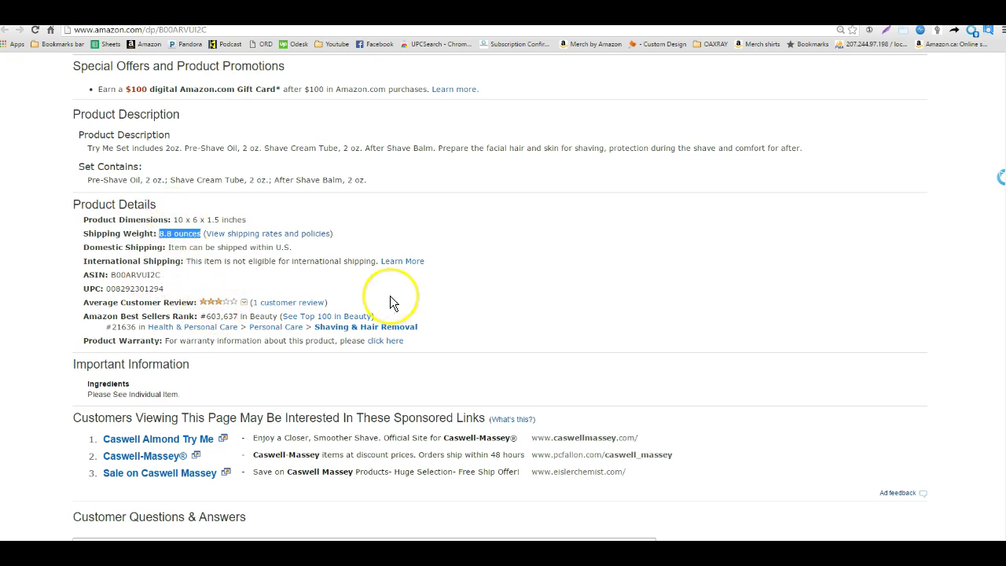
# Step: Copy the ASIN B00ARVUI2C from the product details
pyautogui.click(135, 277)
pyautogui.rightClick(135, 275)
pyautogui.doubleClick(128, 277)
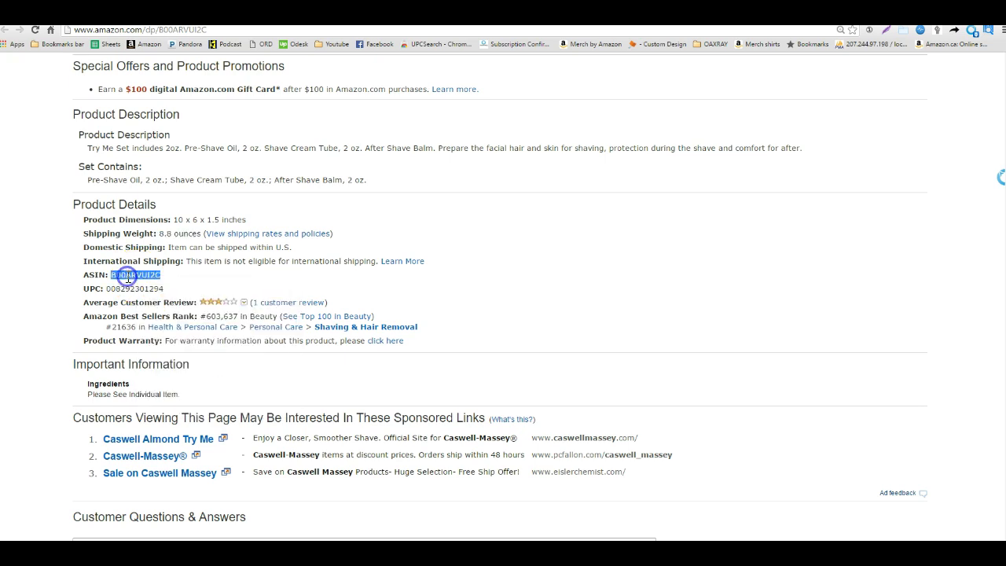
pyautogui.rightClick(129, 278)
pyautogui.click(141, 284)
# Step: Look up ASIN B00ARVUI2C in the FBA calculator, comparing with Current Amazon Fulfillment rates
pyautogui.hotkey('ctrl', 'Tab')
pyautogui.rightClick(32, 186)
pyautogui.click(40, 244)
pyautogui.click(236, 184)
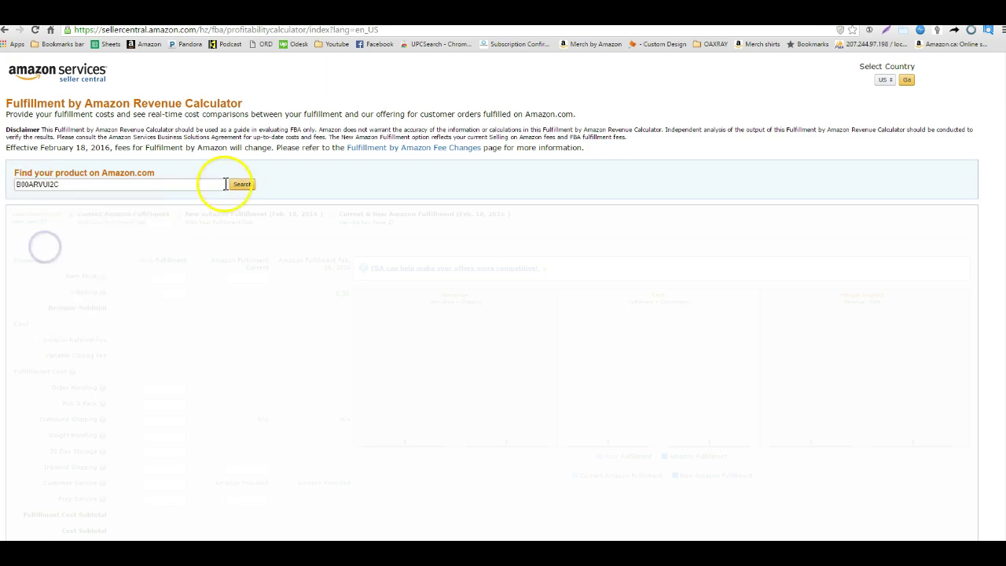
pyautogui.click(146, 293)
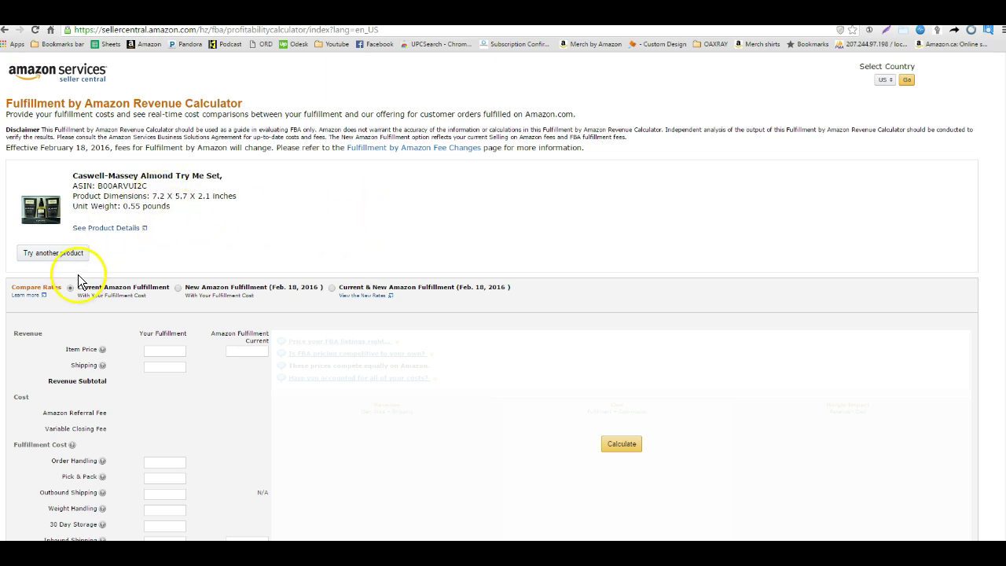
pyautogui.click(234, 351)
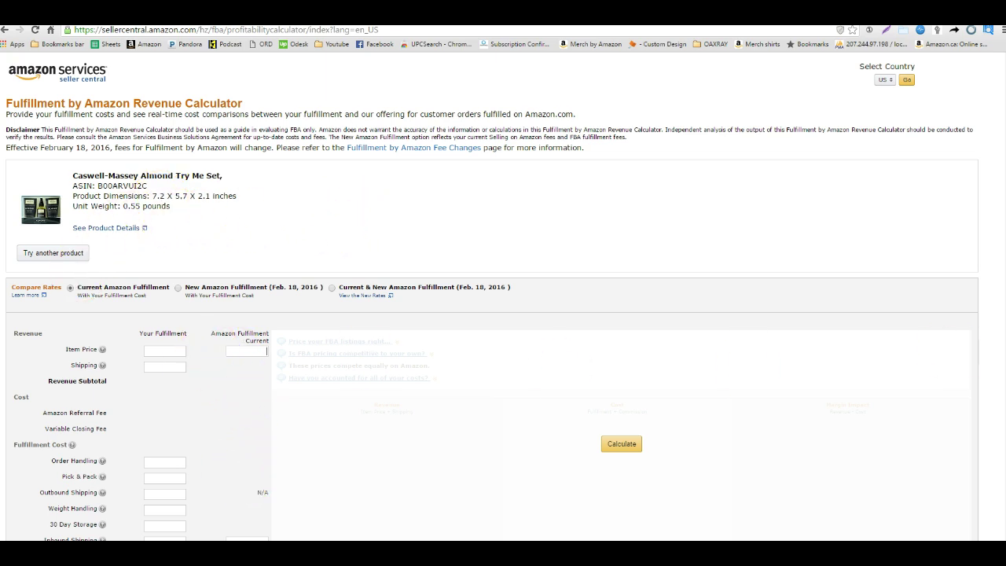
pyautogui.scroll(-2, 492, 295)
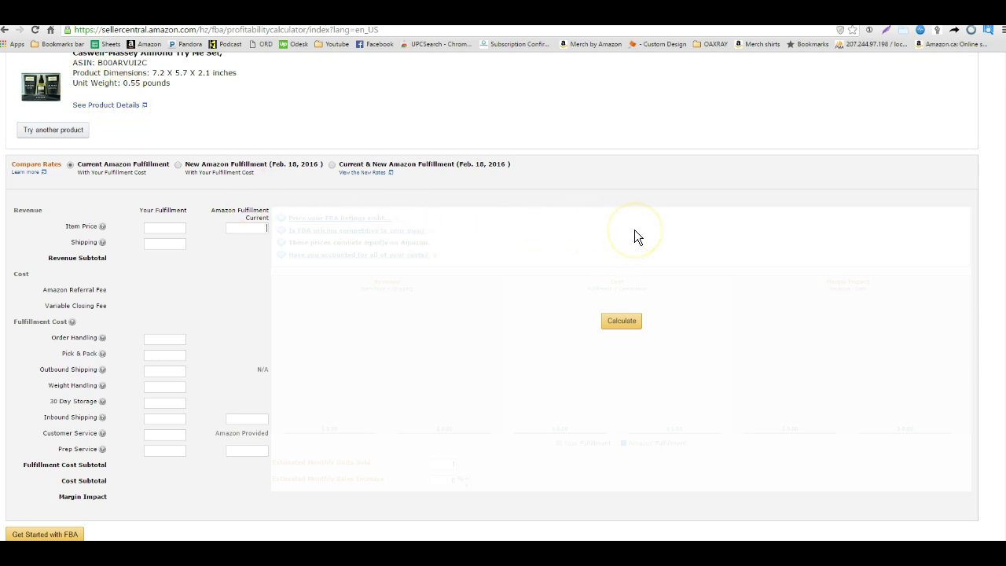
# Step: Return to the Amazon product page and open the '4 new from $37.10' offers list
pyautogui.click(692, 10)
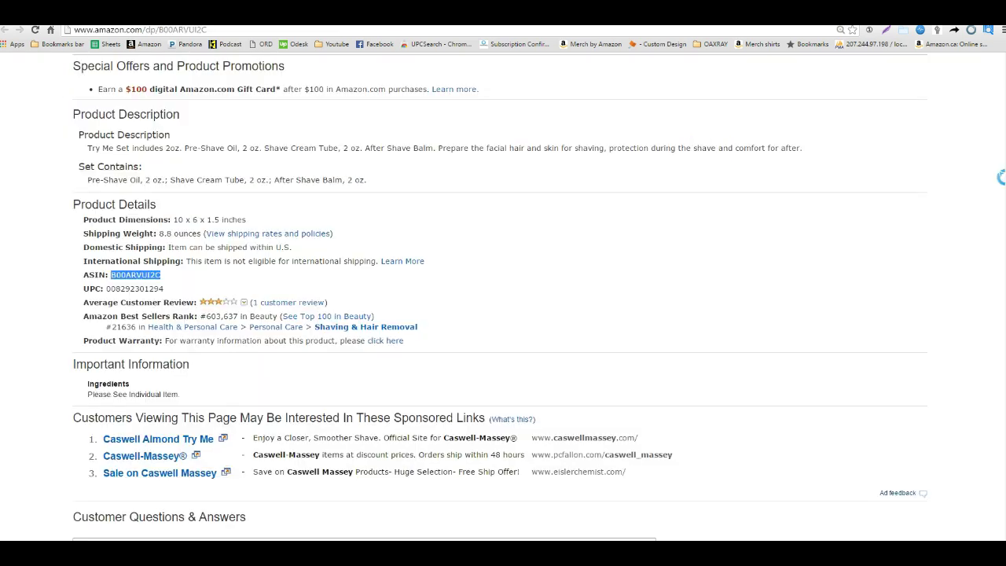
pyautogui.scroll(15, 1001, 178)
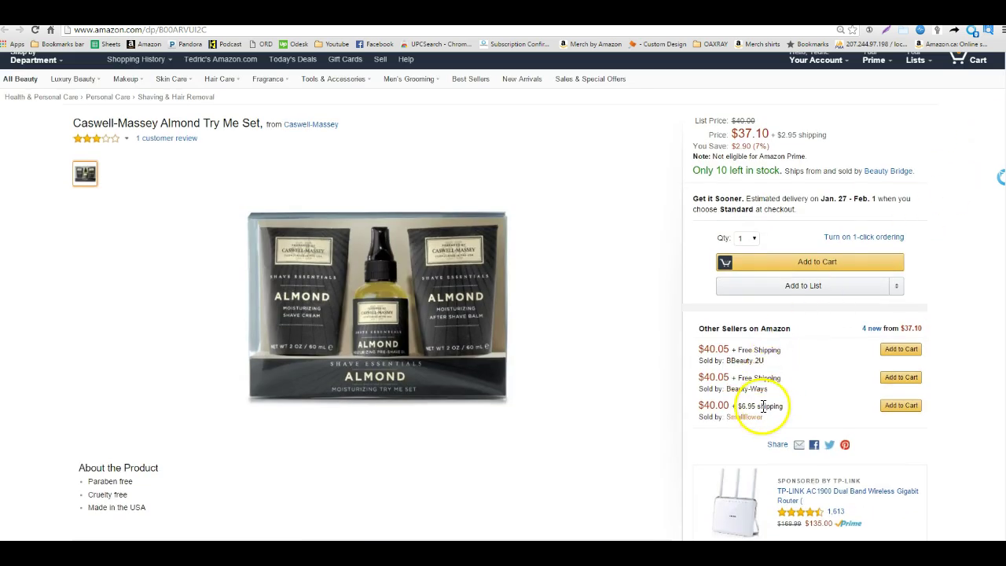
pyautogui.click(872, 329)
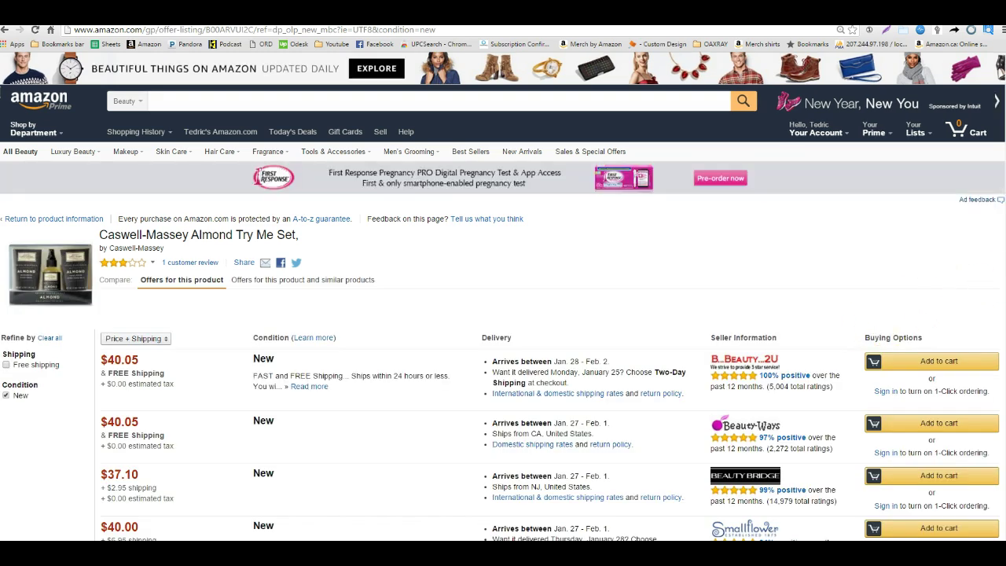
pyautogui.scroll(-2, 503, 296)
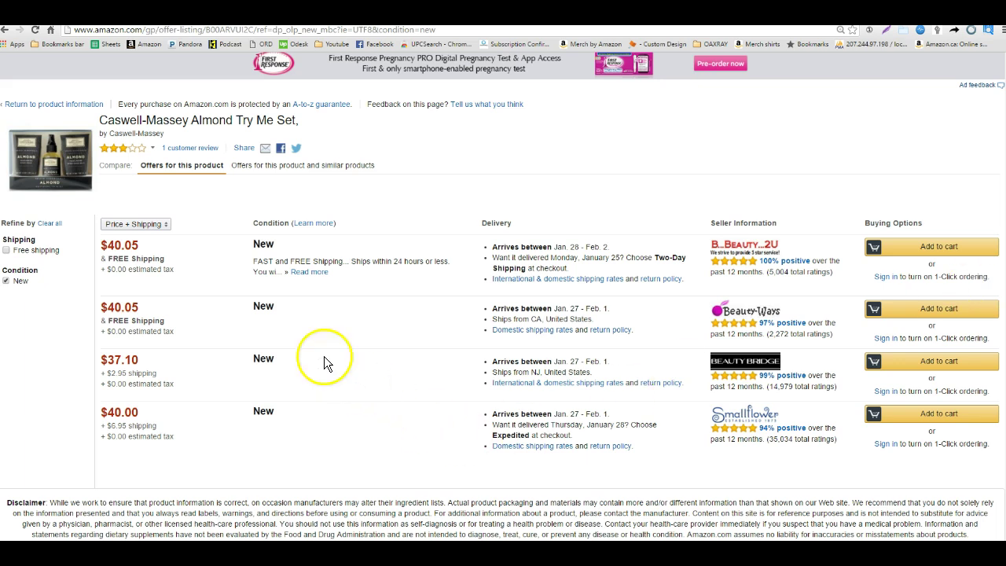
# Step: Enter item price 49.99, inbound shipping 1.50 and prep cost 29.99, then calculate the $8.30 margin
pyautogui.hotkey('ctrl', 'Tab')
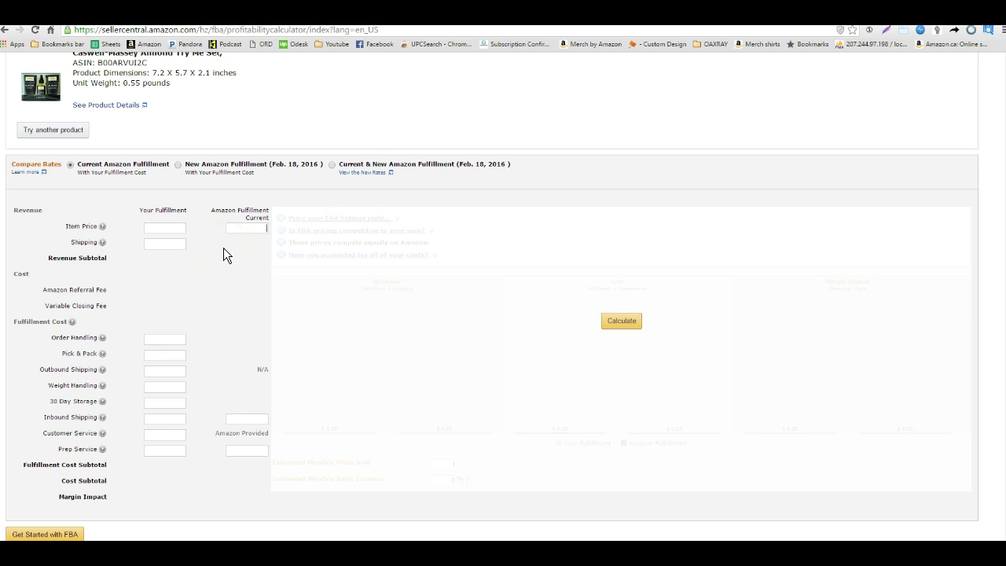
pyautogui.write('49.99')
pyautogui.click(237, 417)
pyautogui.write('1.50')
pyautogui.click(239, 453)
pyautogui.write('29.99')
pyautogui.click(561, 320)
pyautogui.click(617, 324)
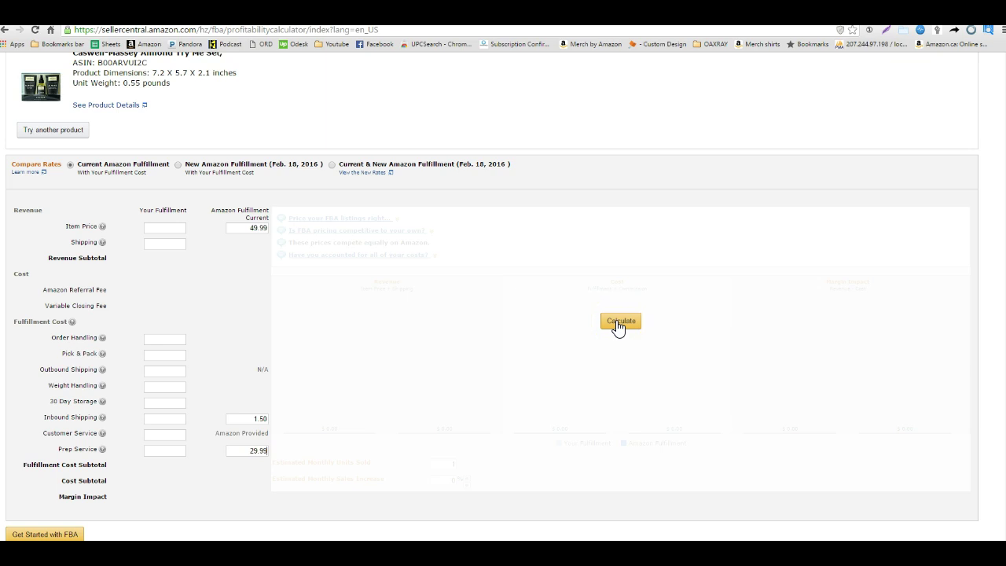
pyautogui.click(618, 324)
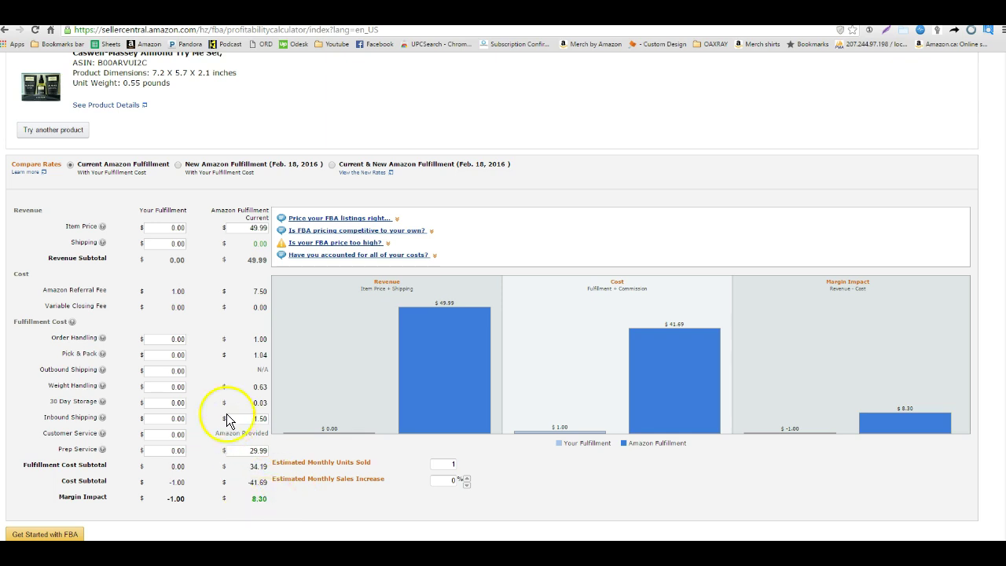
# Step: Change the item price to 40.00 and recalculate, yielding a -$0.19 margin impact
pyautogui.click(248, 228)
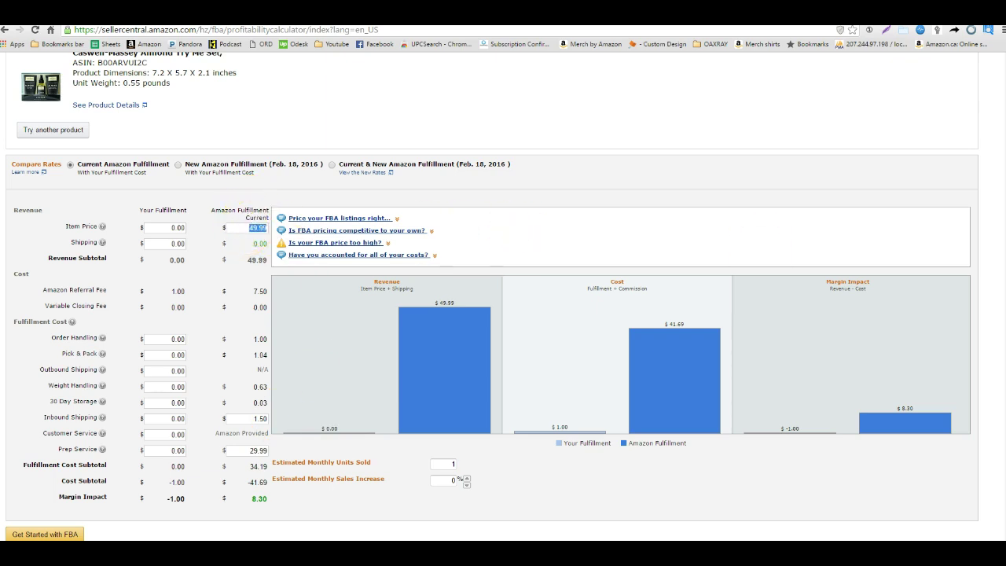
pyautogui.write('40.00')
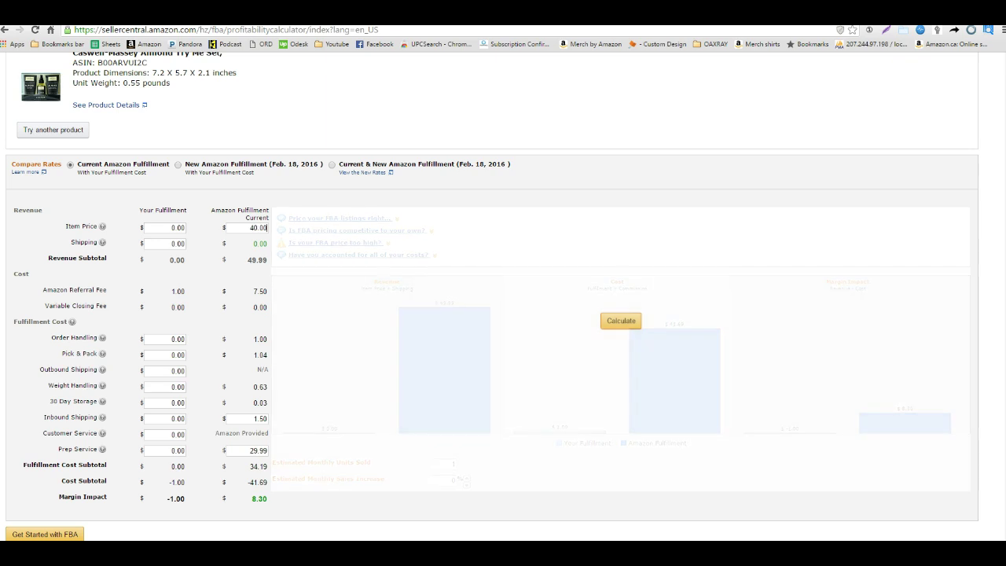
pyautogui.click(632, 324)
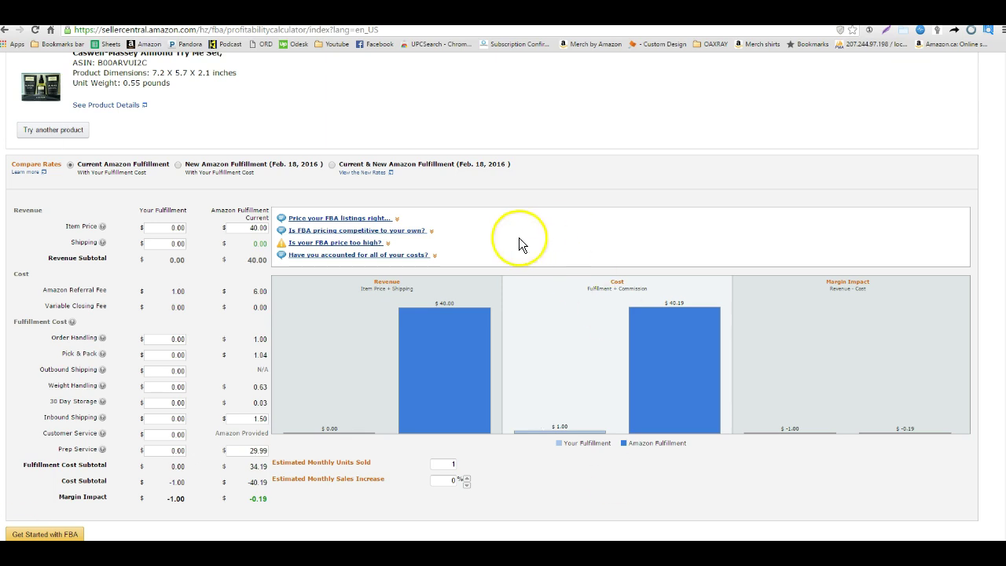
# Step: Return to the Amazon product page and scroll to details showing 10 x 6 x 1.5 inches, 8.8 ounces
pyautogui.hotkey('ctrl', 'Tab')
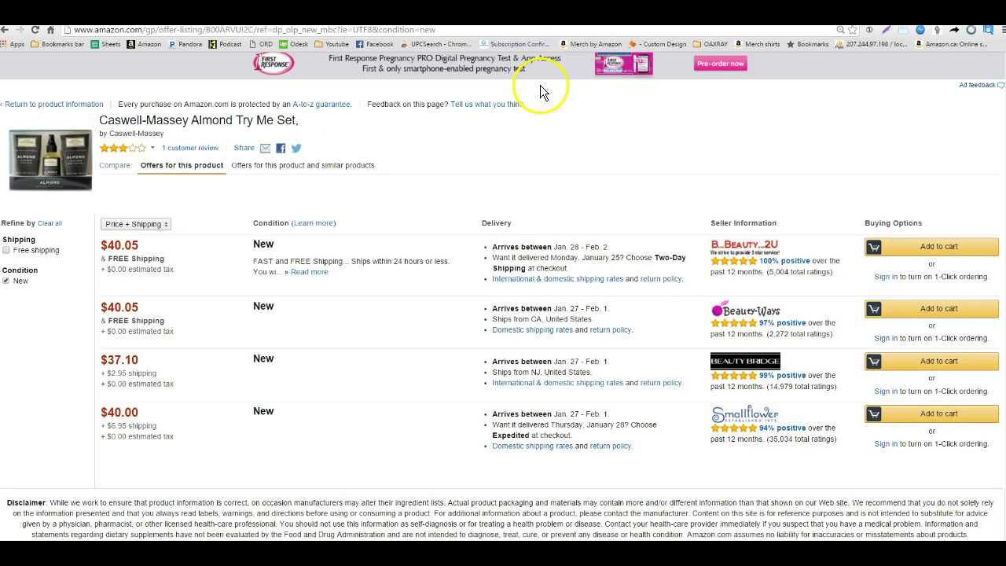
pyautogui.scroll(2, 569, 176)
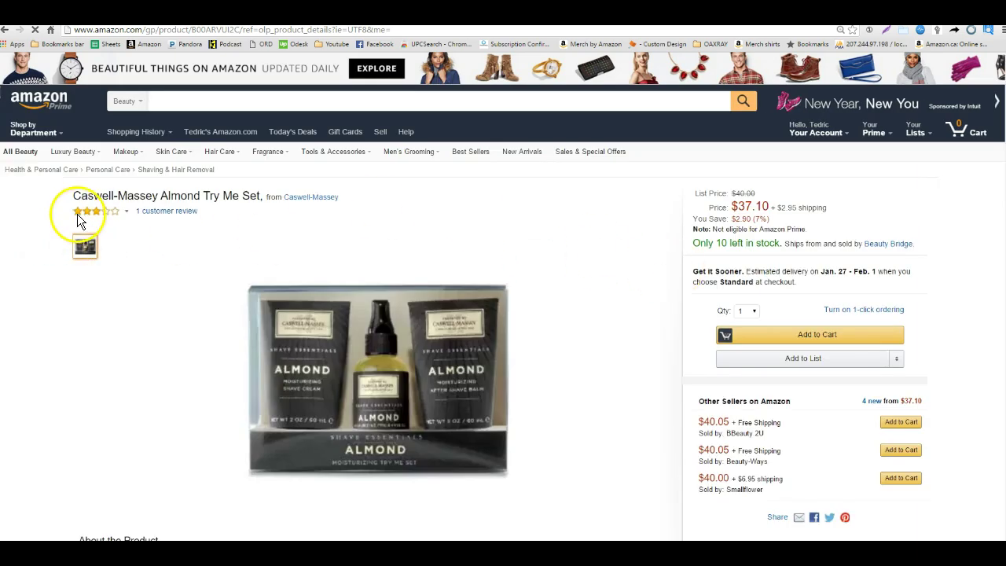
pyautogui.moveTo(77, 214)
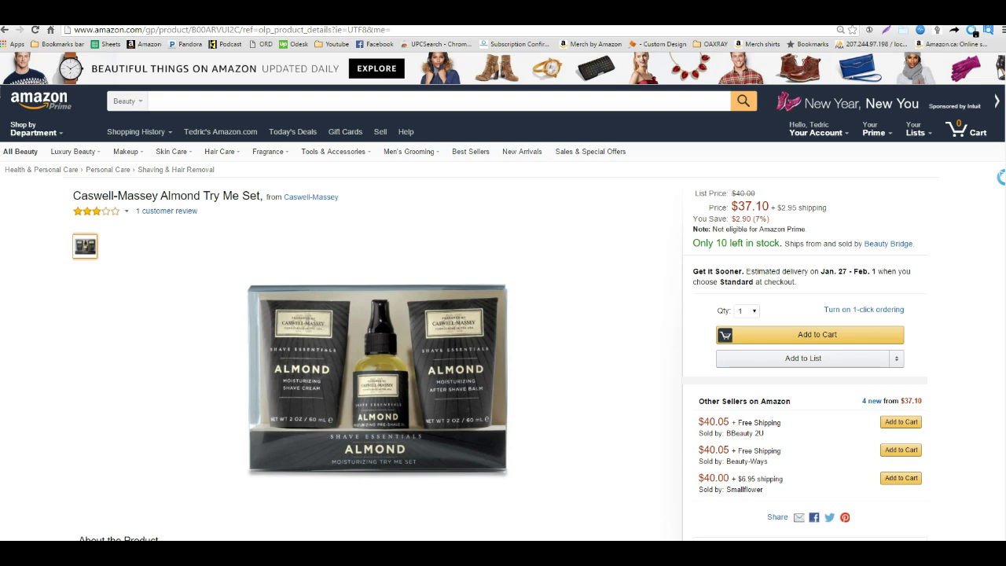
pyautogui.scroll(-9, 503, 295)
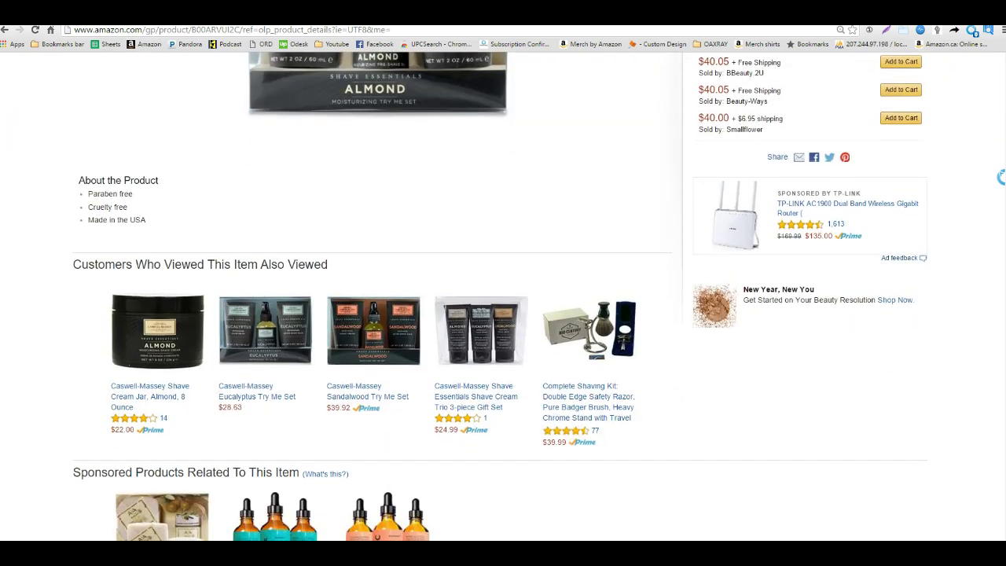
pyautogui.scroll(-4, 118, 273)
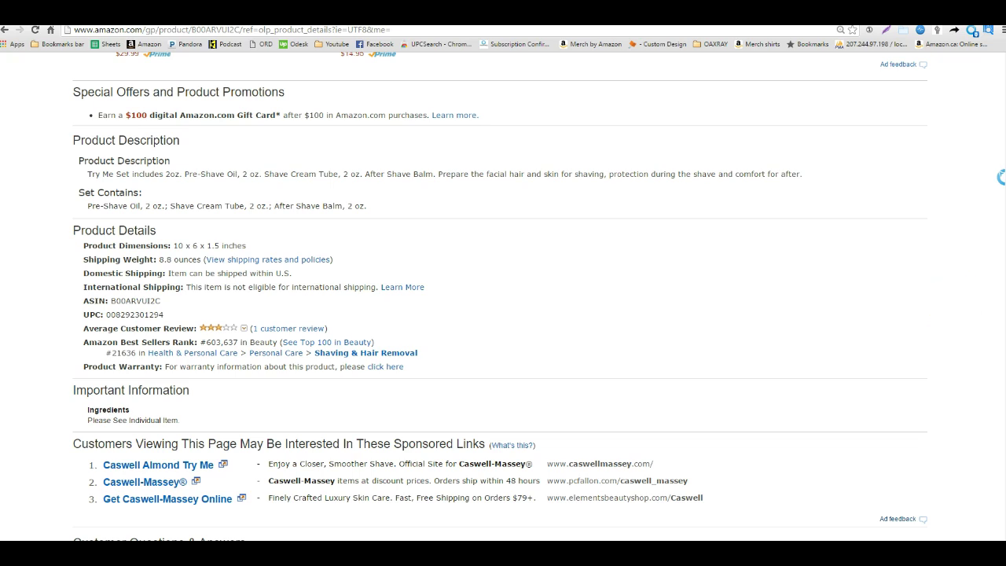
pyautogui.scroll(15, 1000, 177)
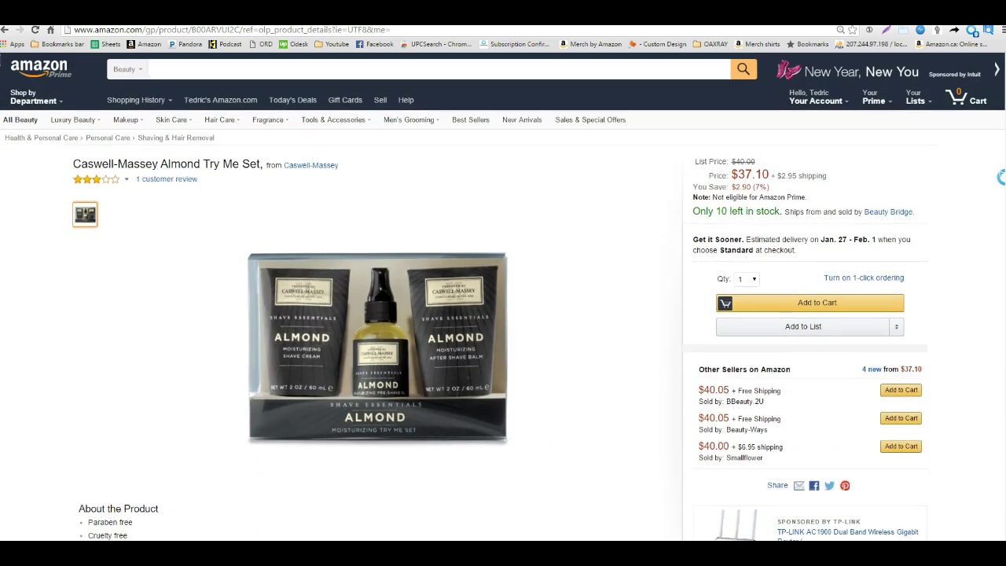
pyautogui.scroll(-15, 1000, 176)
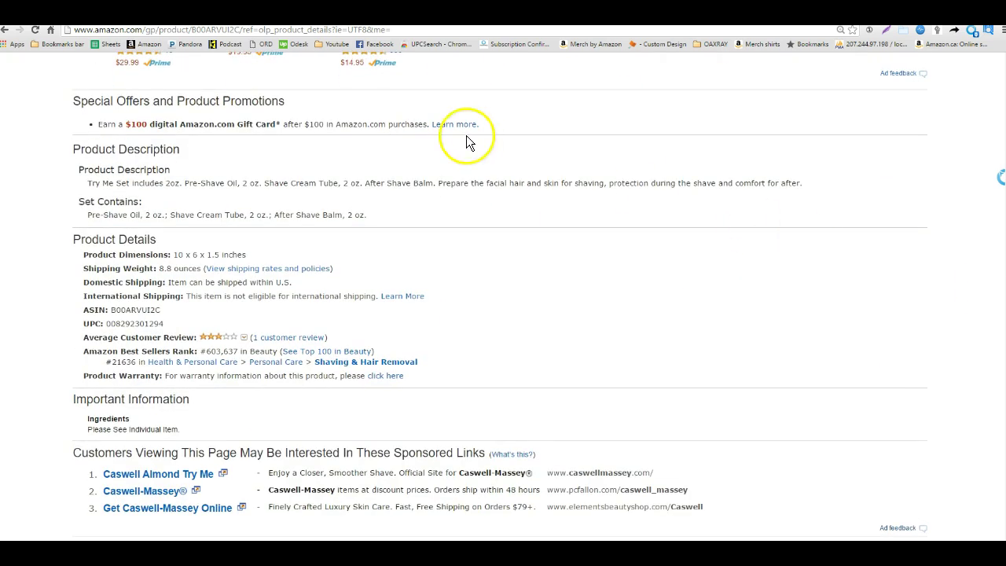